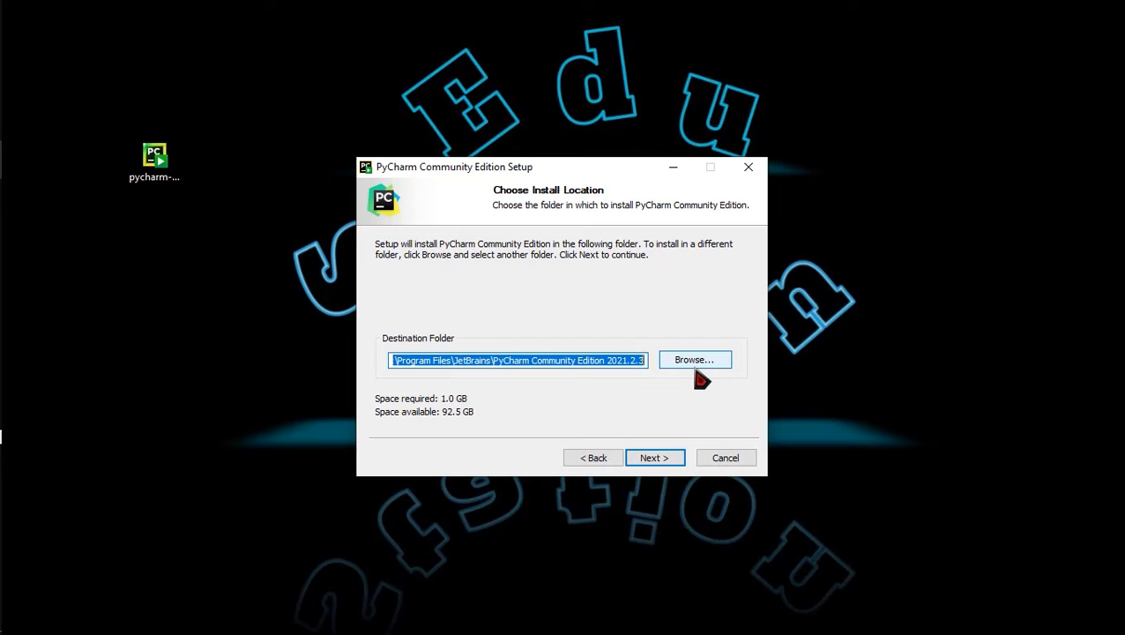
Step: Keep the default install folder and enable the PyCharm Community Edition desktop shortcut
left_click(701, 370)
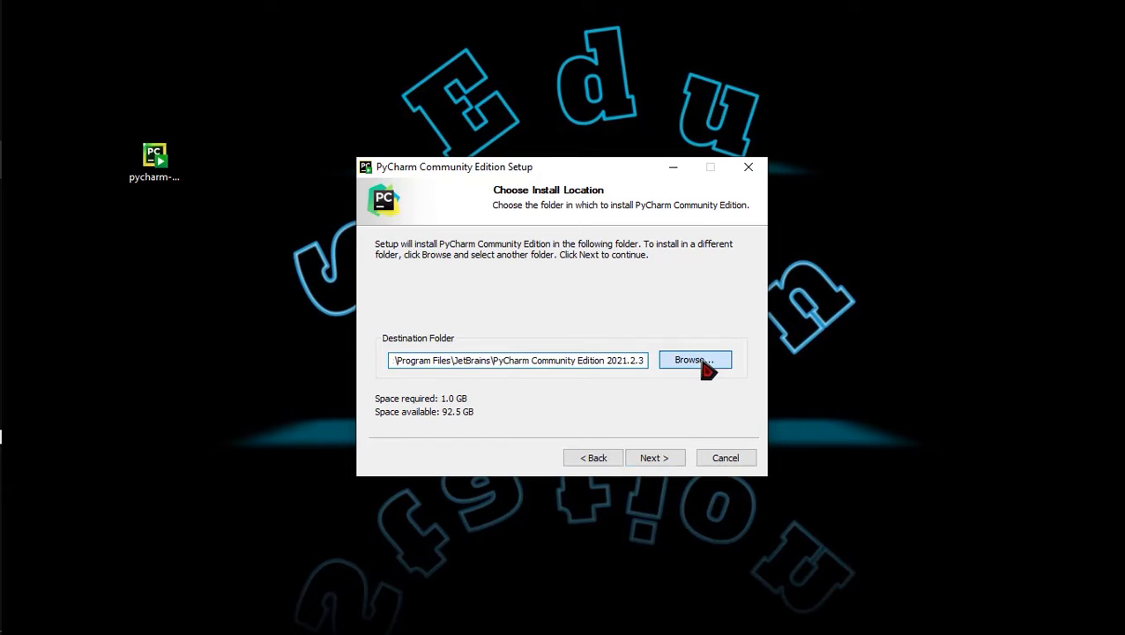
double_click(476, 294)
left_click(452, 265)
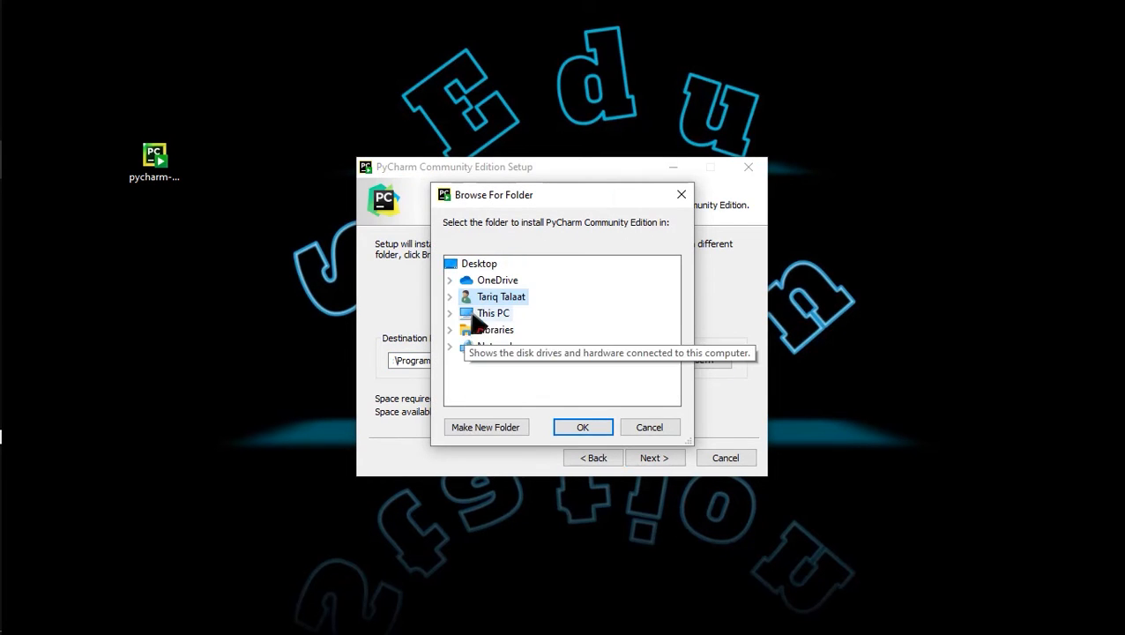
left_click(477, 314)
left_click_drag(672, 342, 677, 375)
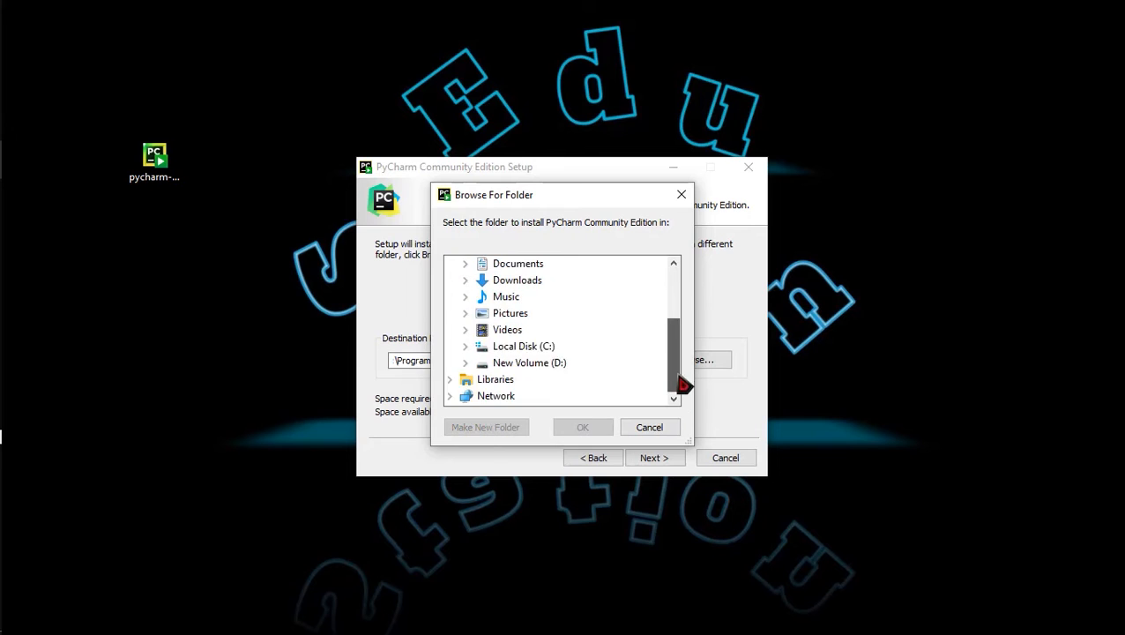
left_click(660, 431)
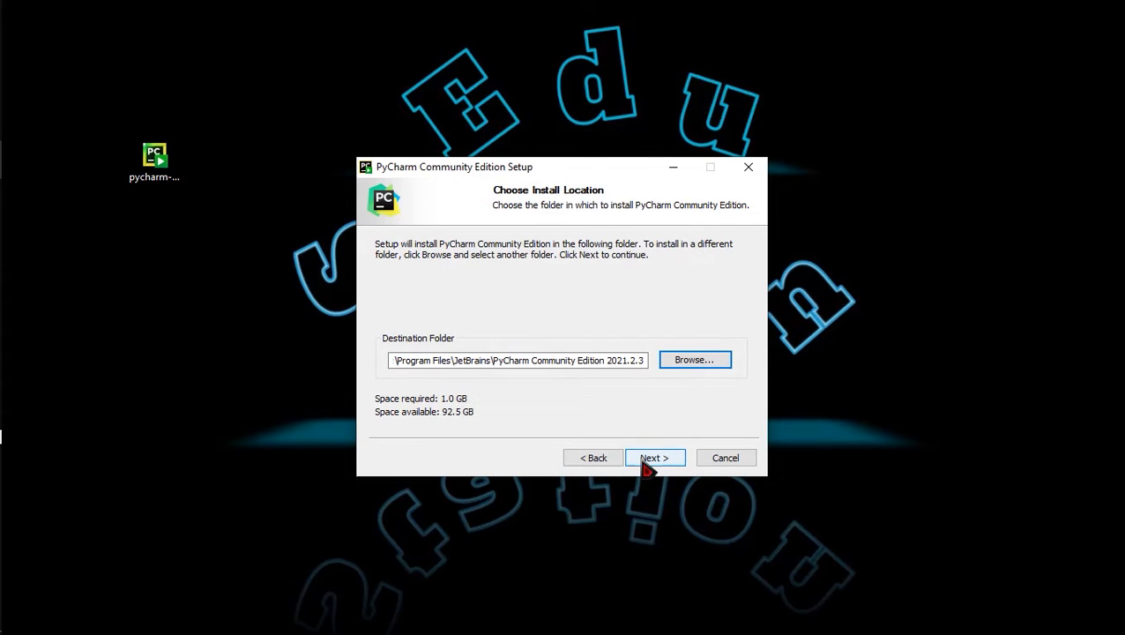
left_click(653, 458)
left_click(414, 280)
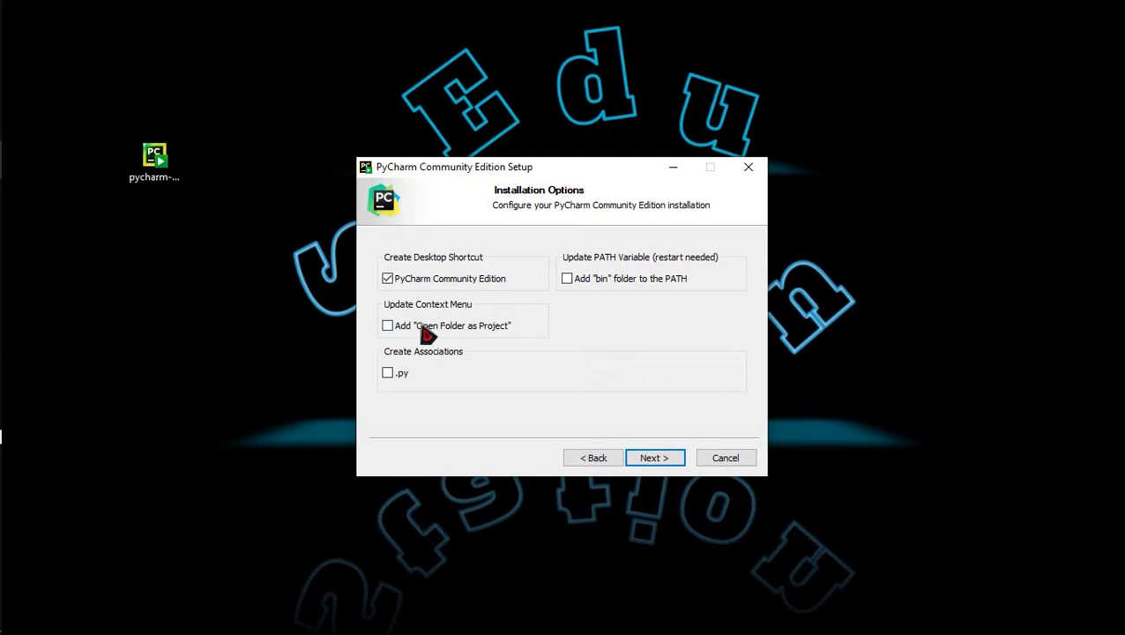
Step: Associate .py files with PyCharm, add the bin folder to PATH, and continue
left_click(389, 374)
left_click(617, 286)
left_click(660, 465)
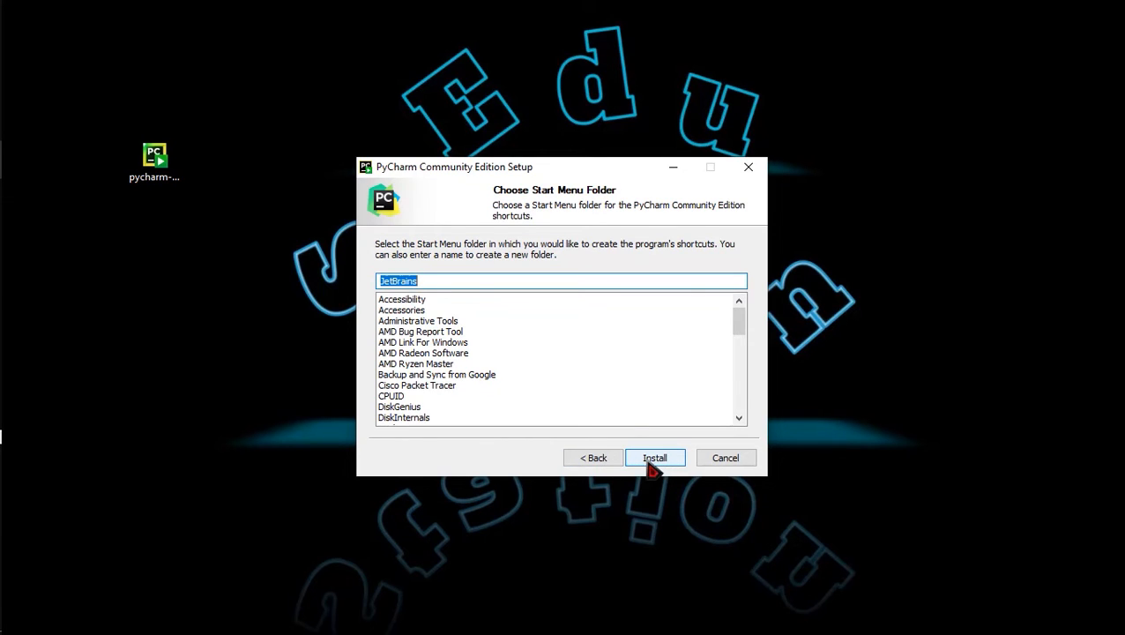
Step: Install PyCharm and finish setup, choosing 'I want to manually reboot later'
left_click(648, 466)
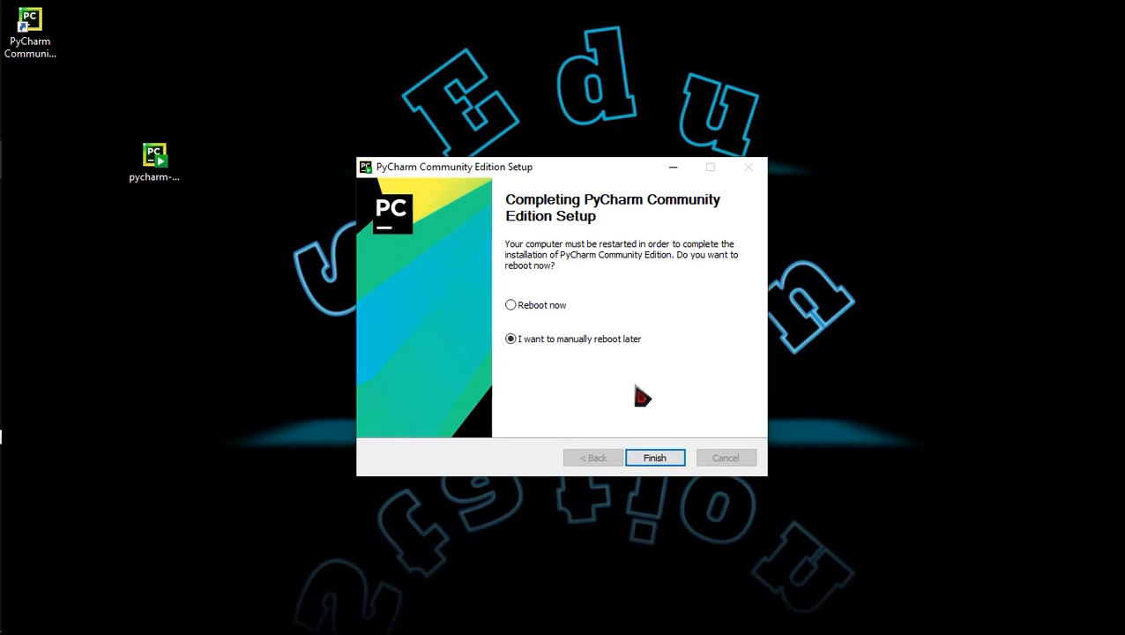
left_click(540, 310)
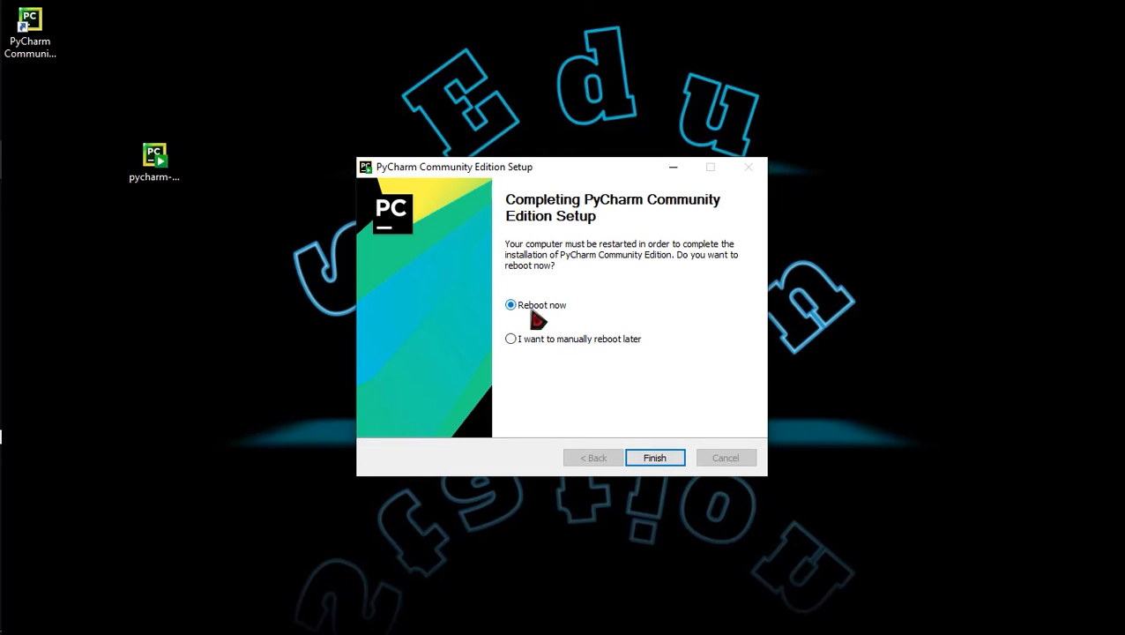
left_click(532, 344)
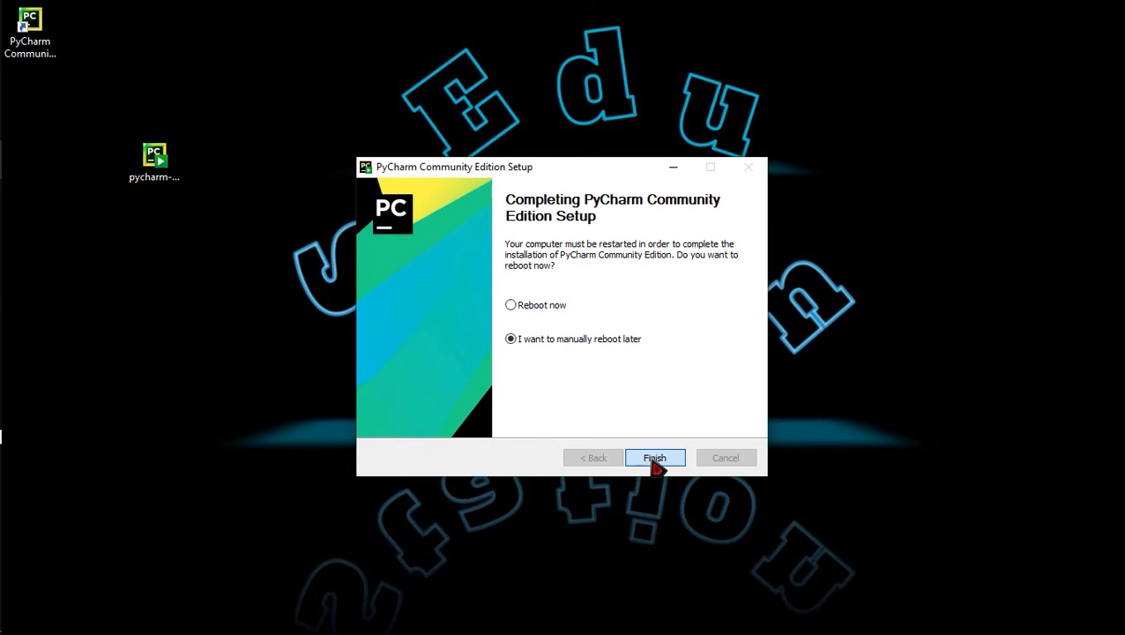
left_click(655, 460)
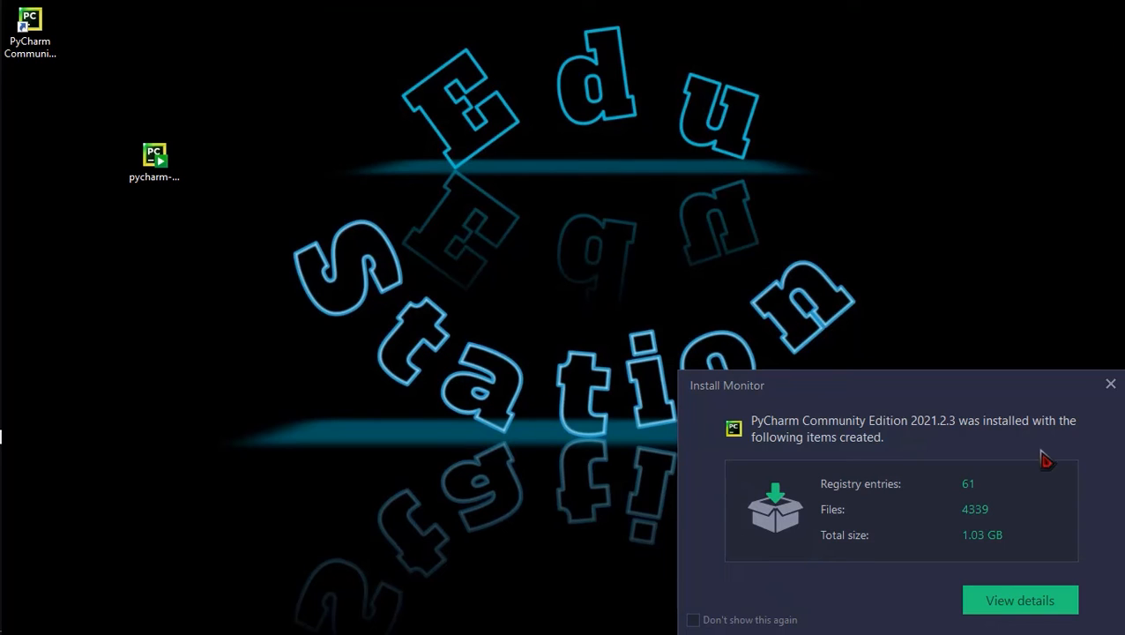
Step: Launch PyCharm from its desktop shortcut without importing previous settings
left_click(1109, 386)
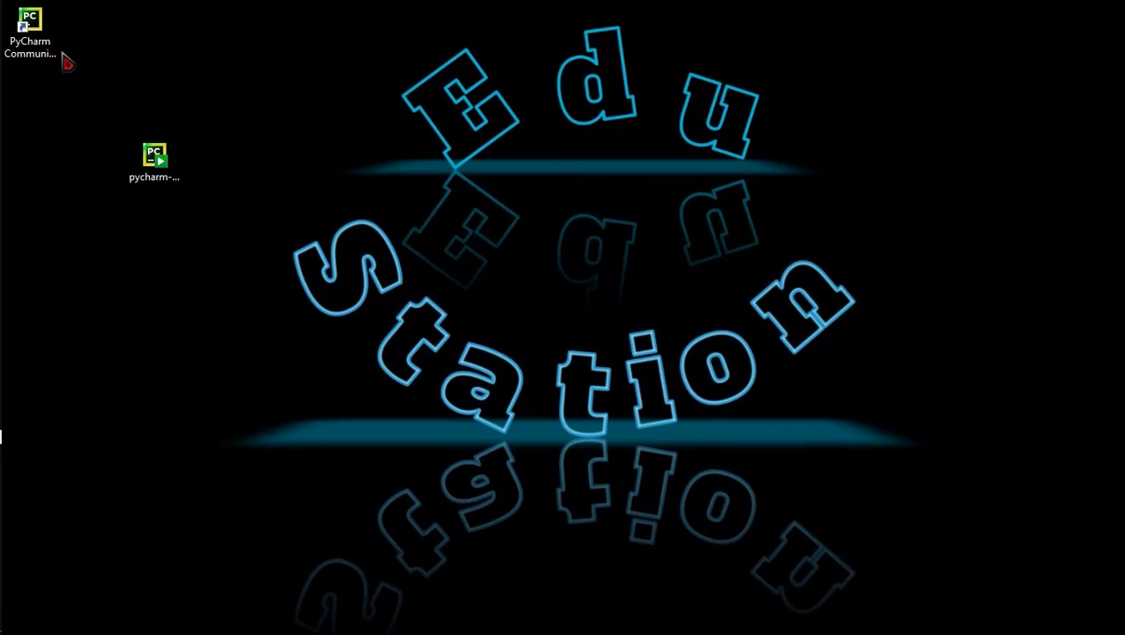
left_click_drag(42, 40, 60, 64)
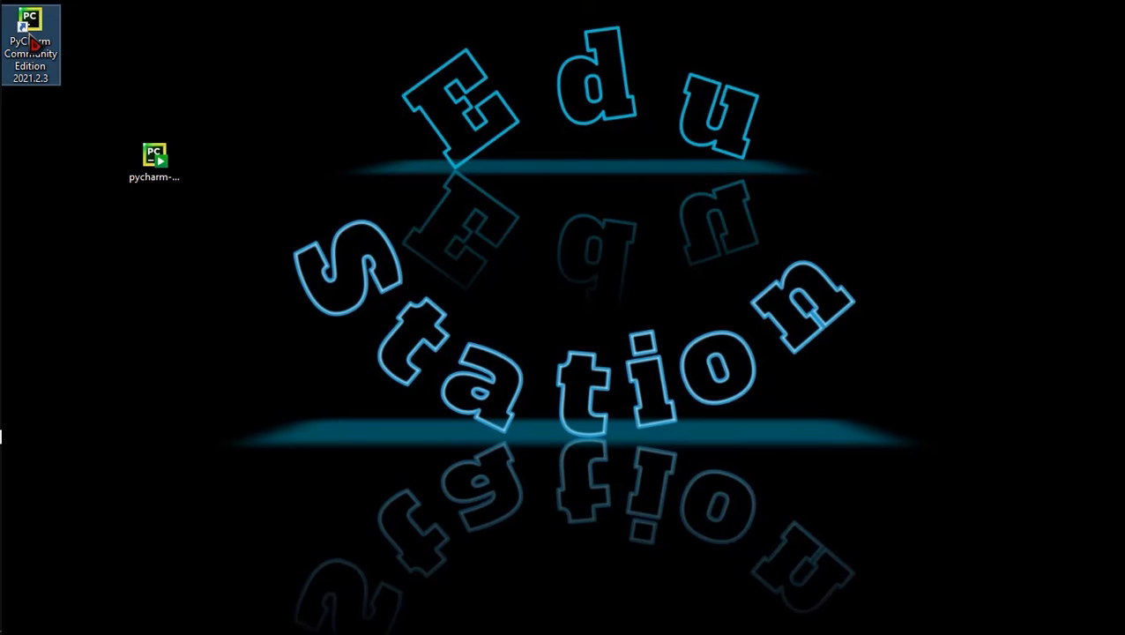
double_click(33, 42)
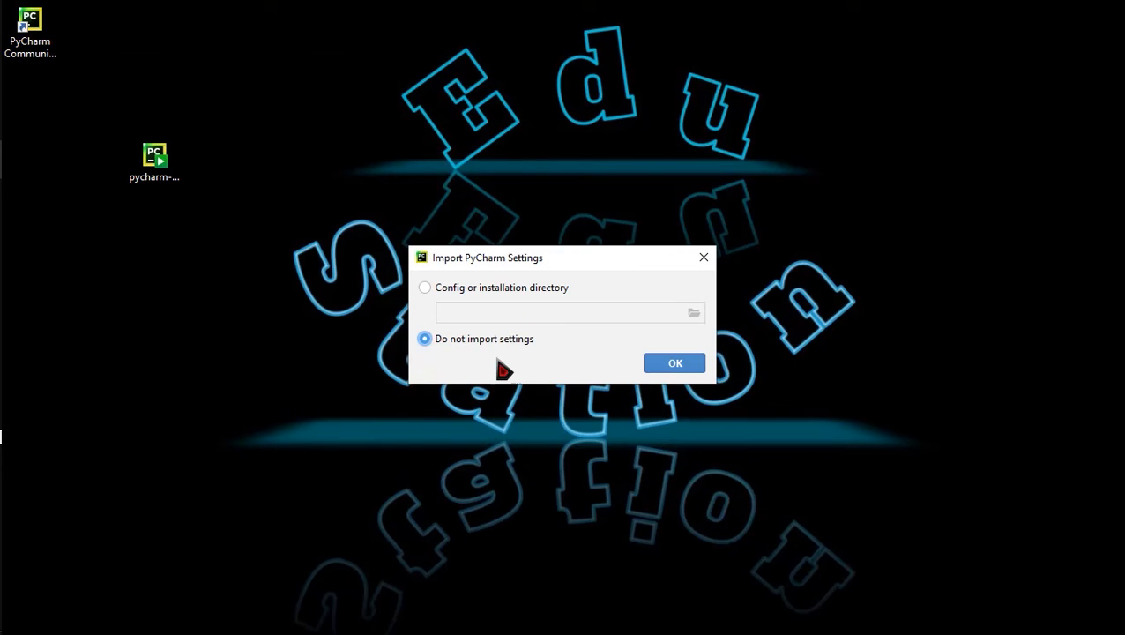
left_click(672, 365)
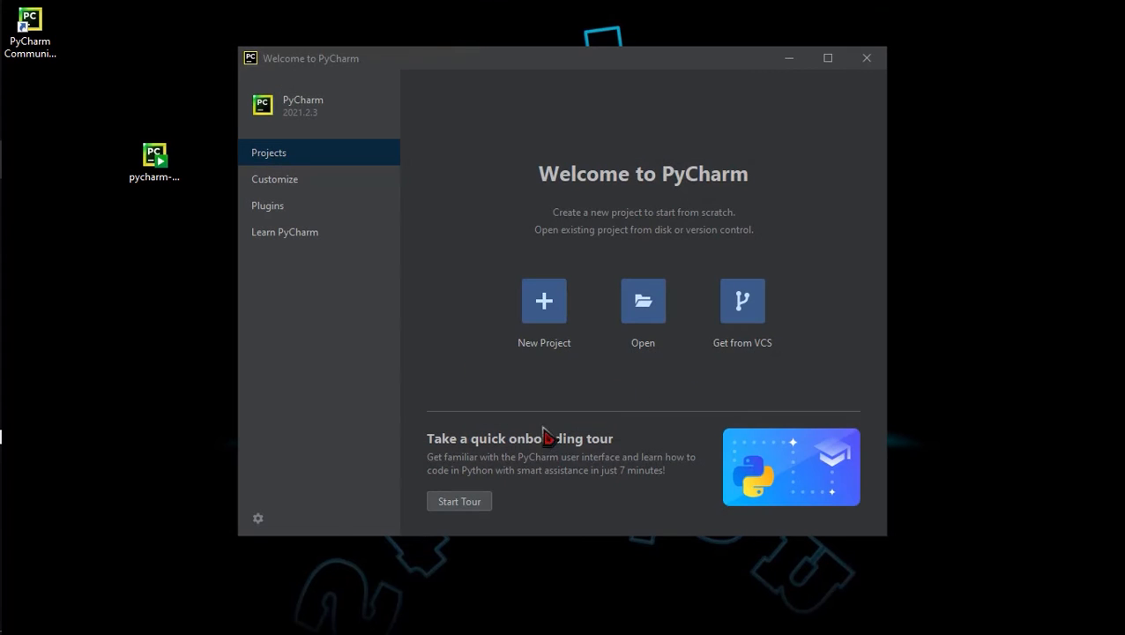
Step: Create project pythonProject4 with a new Virtualenv using Python39 as base interpreter
left_click(546, 308)
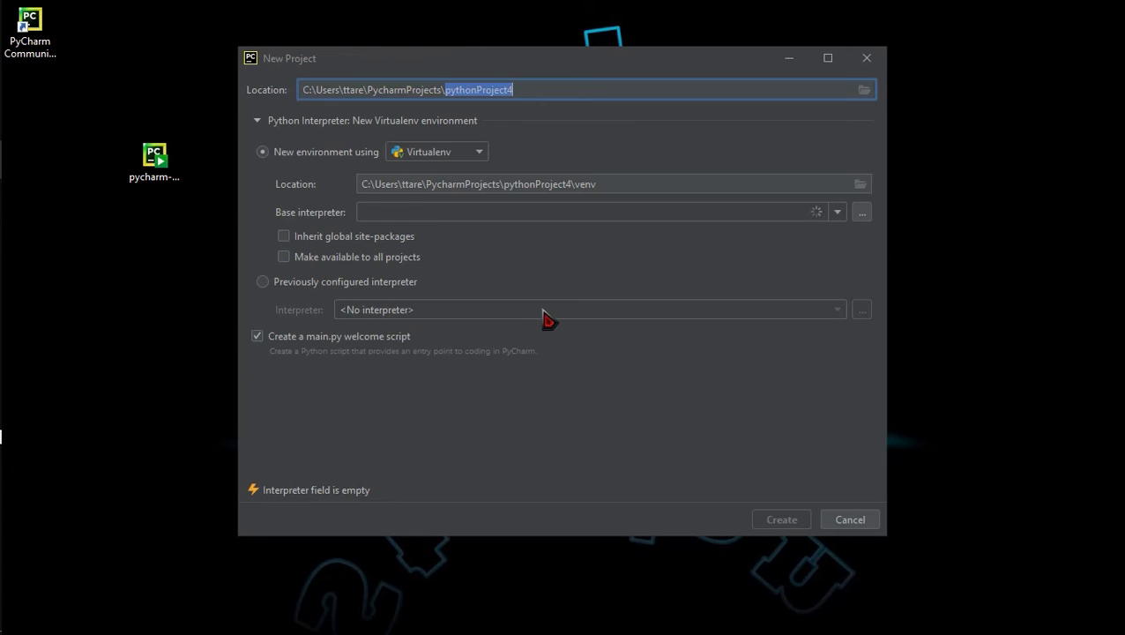
left_click_drag(302, 90, 451, 94)
left_click(514, 95)
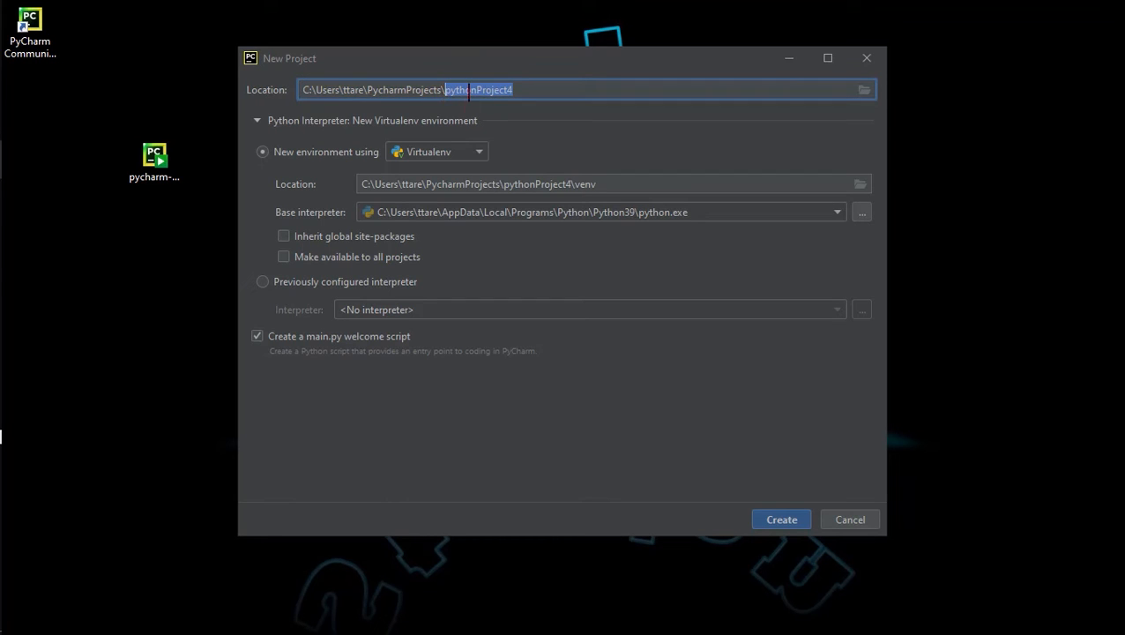
left_click(864, 188)
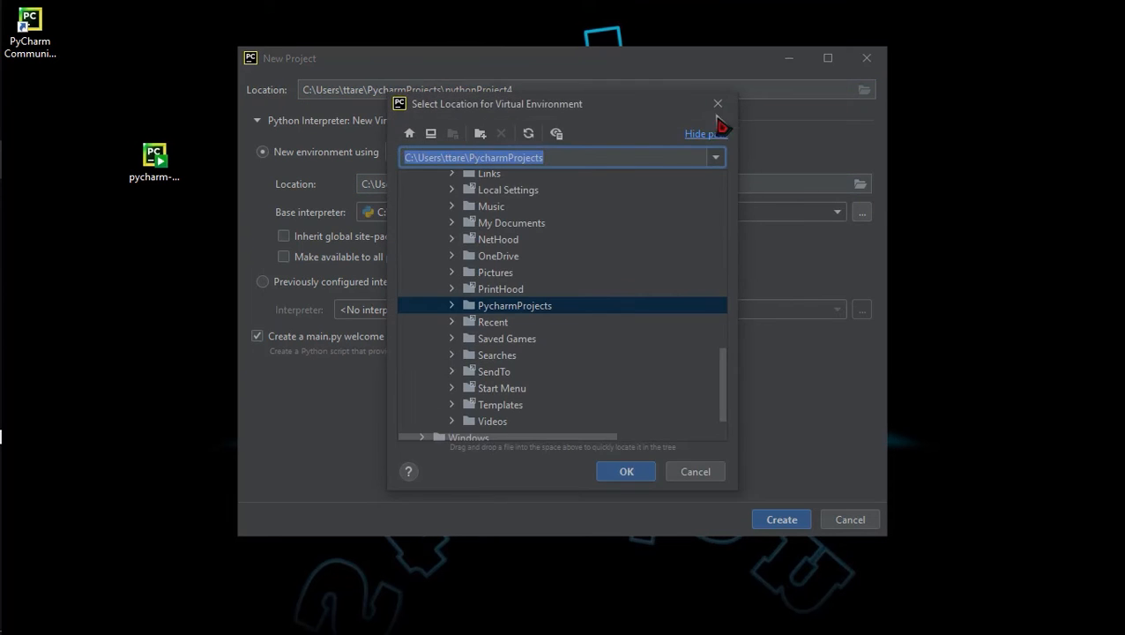
left_click(718, 112)
left_click_drag(640, 189, 381, 190)
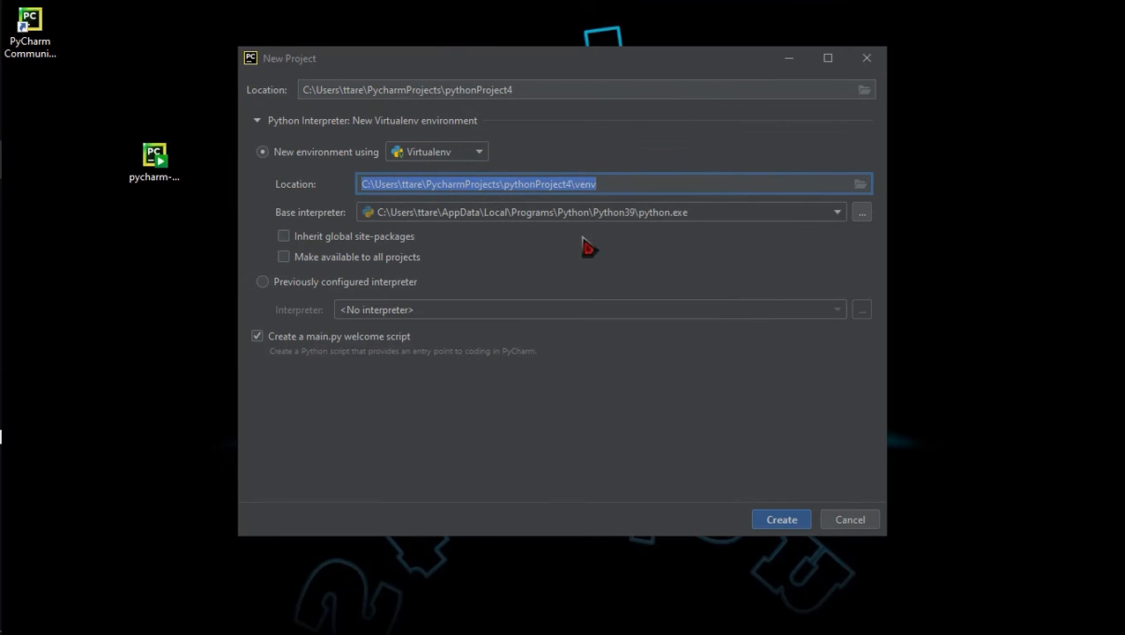
left_click(816, 217)
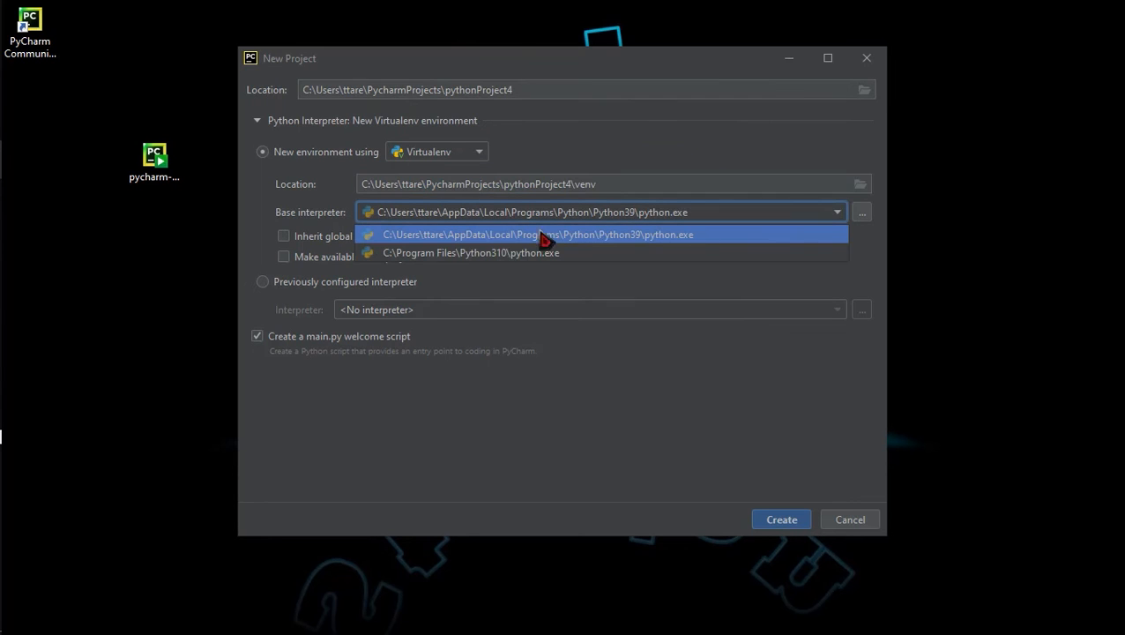
left_click(701, 239)
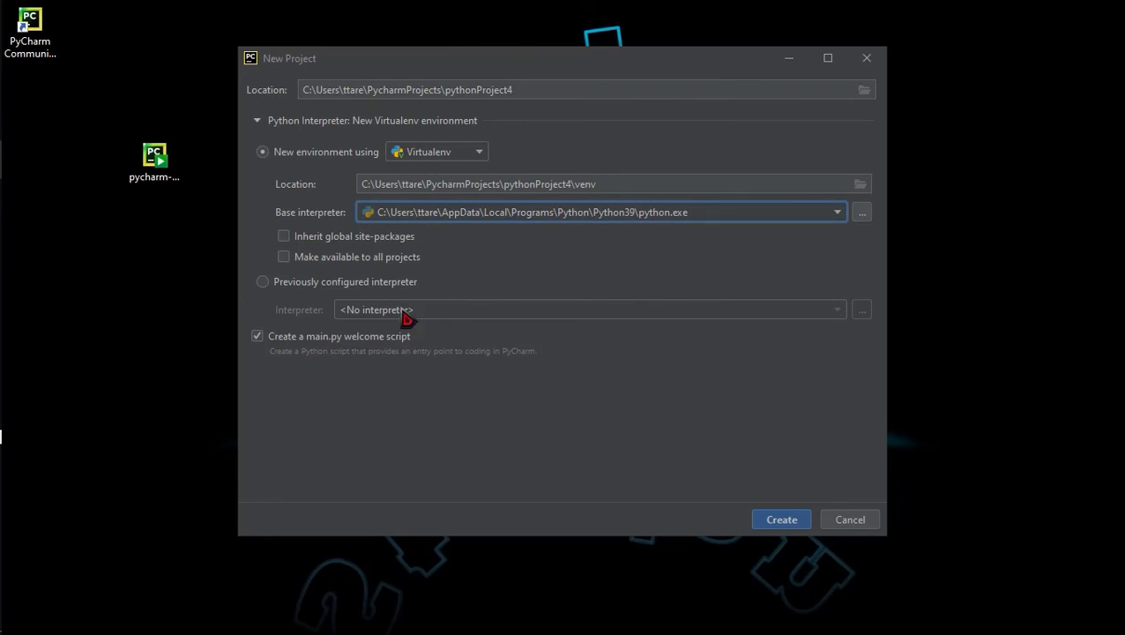
left_click(782, 522)
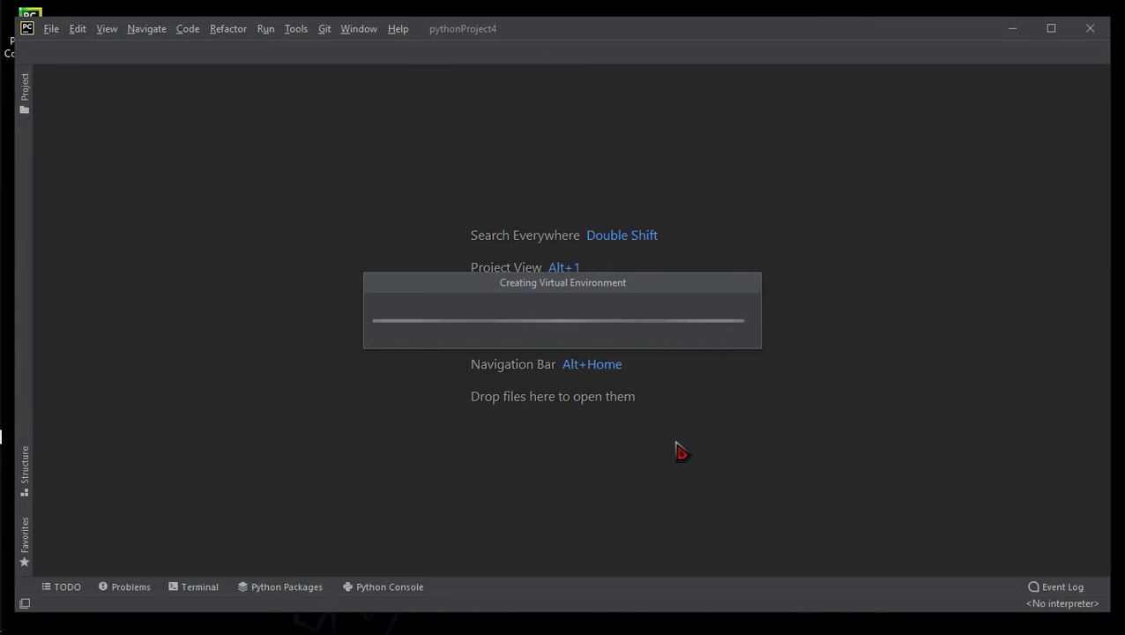
Step: Delete main.py's sample code and type print("Edu Station") in its place
left_click(757, 442)
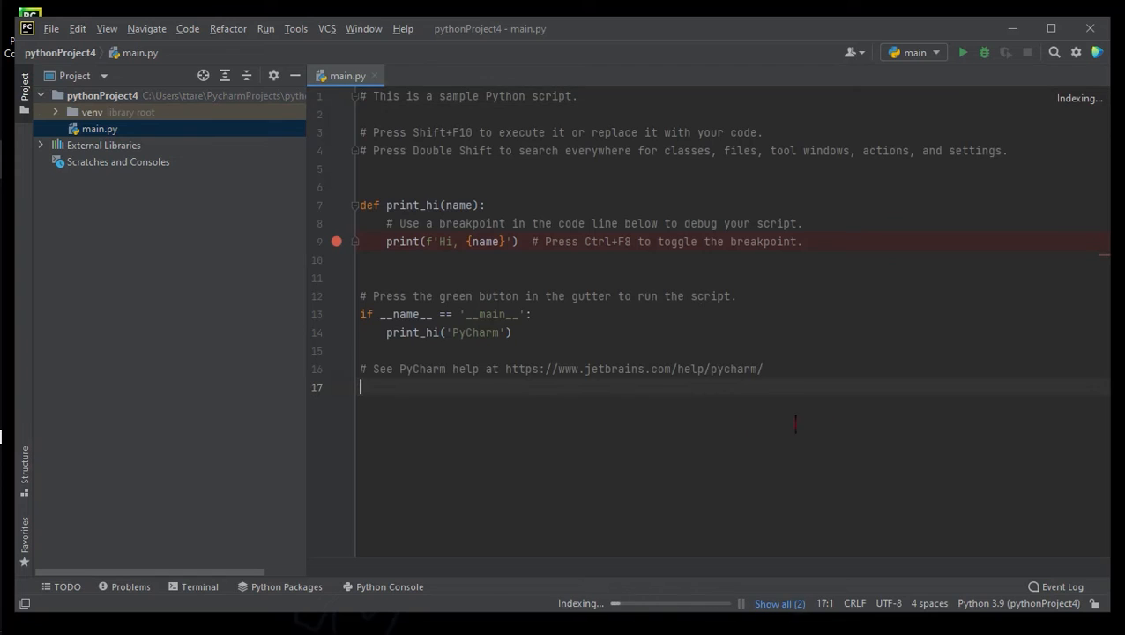
left_click_drag(794, 423, 357, 88)
key("BackSpace")
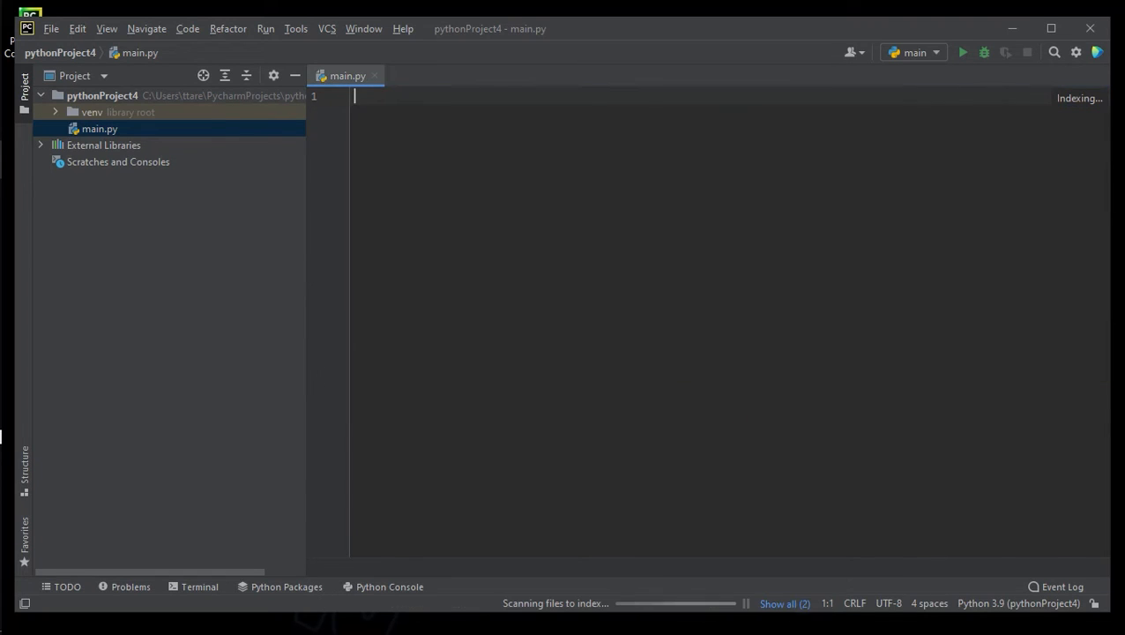
type("print(")
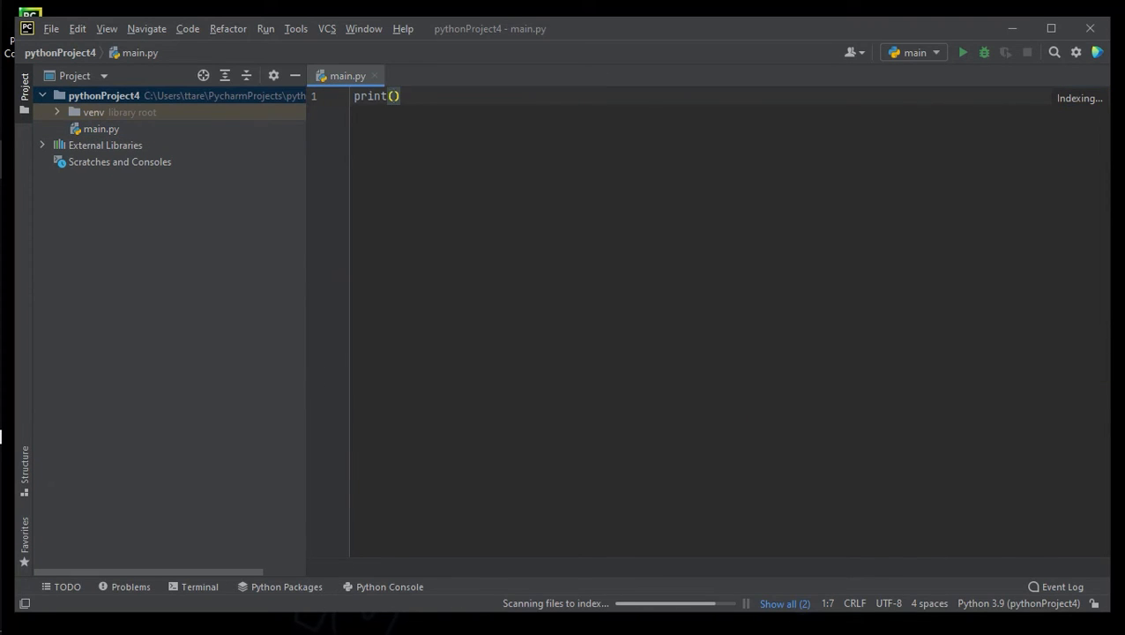
type("\"Edu Station")
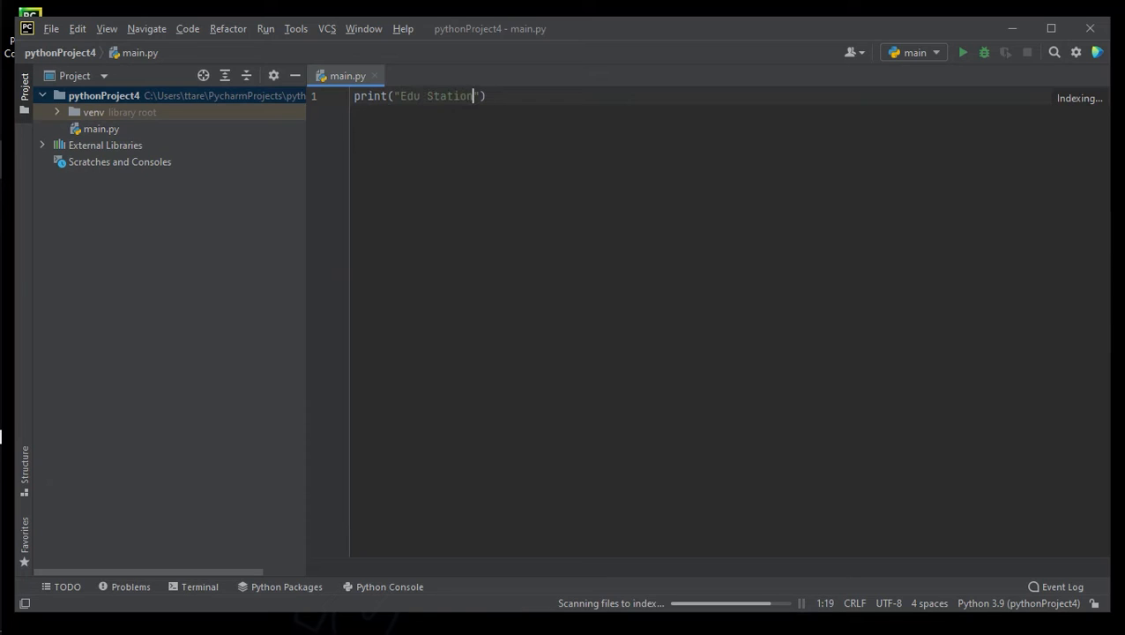
Step: Run 'main' and check the output shows Edu Station with exit code 0
left_click(265, 28)
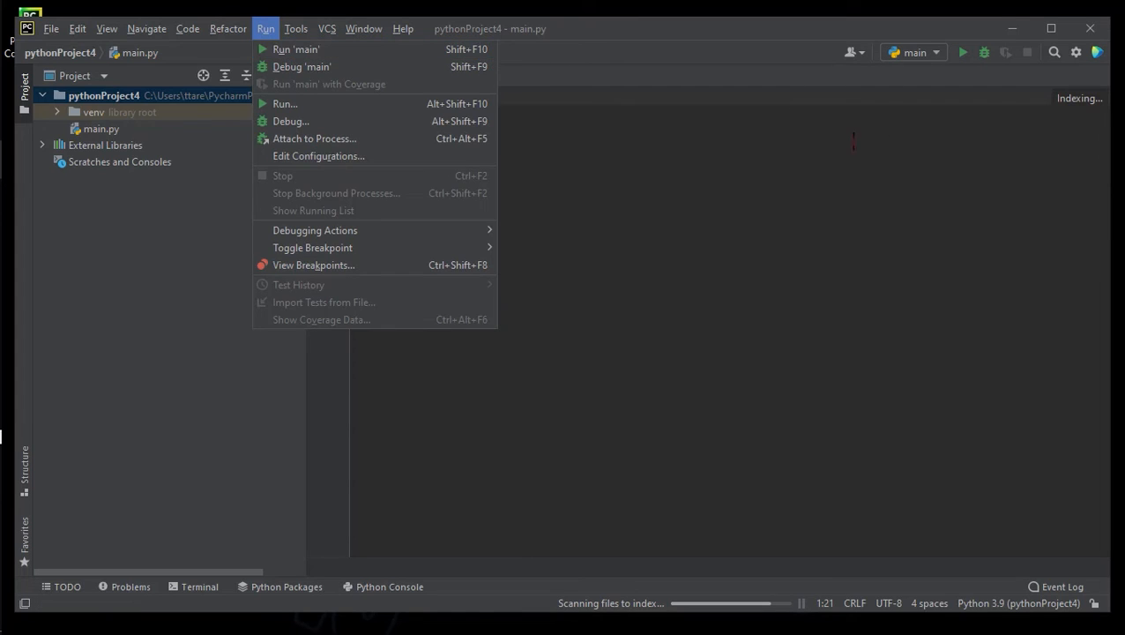
left_click(474, 57)
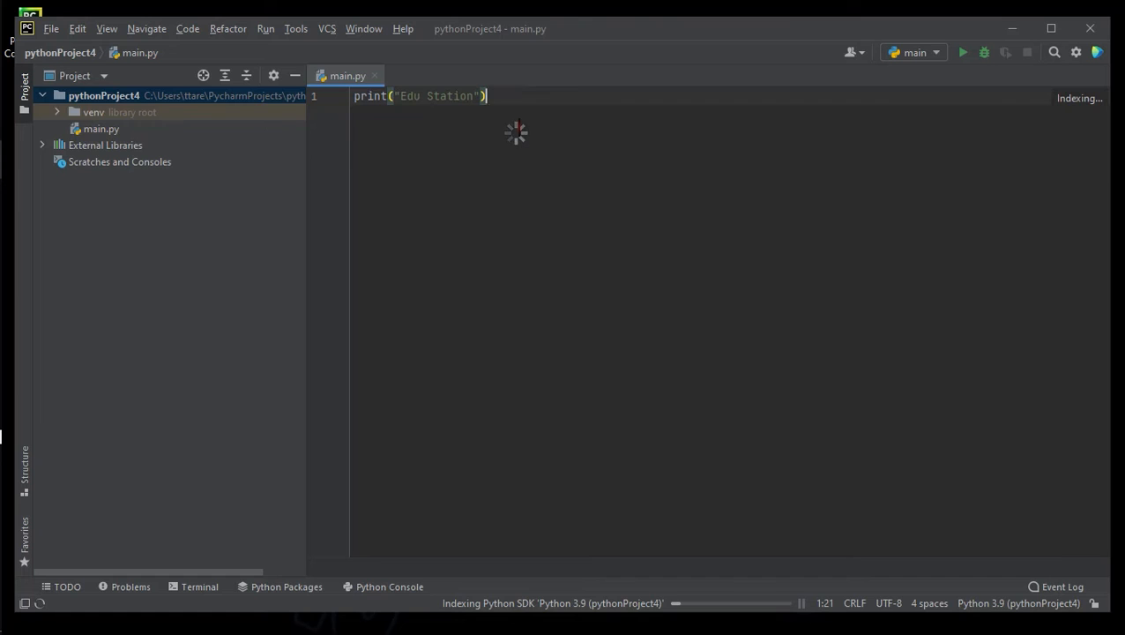
right_click(515, 132)
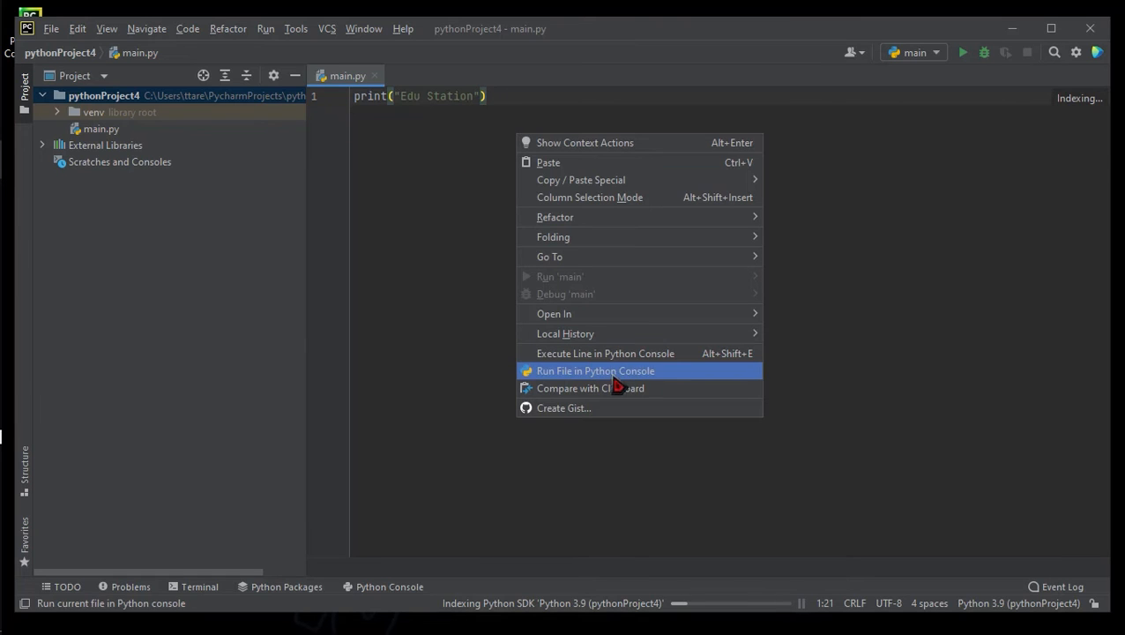
key("Escape")
left_click(963, 53)
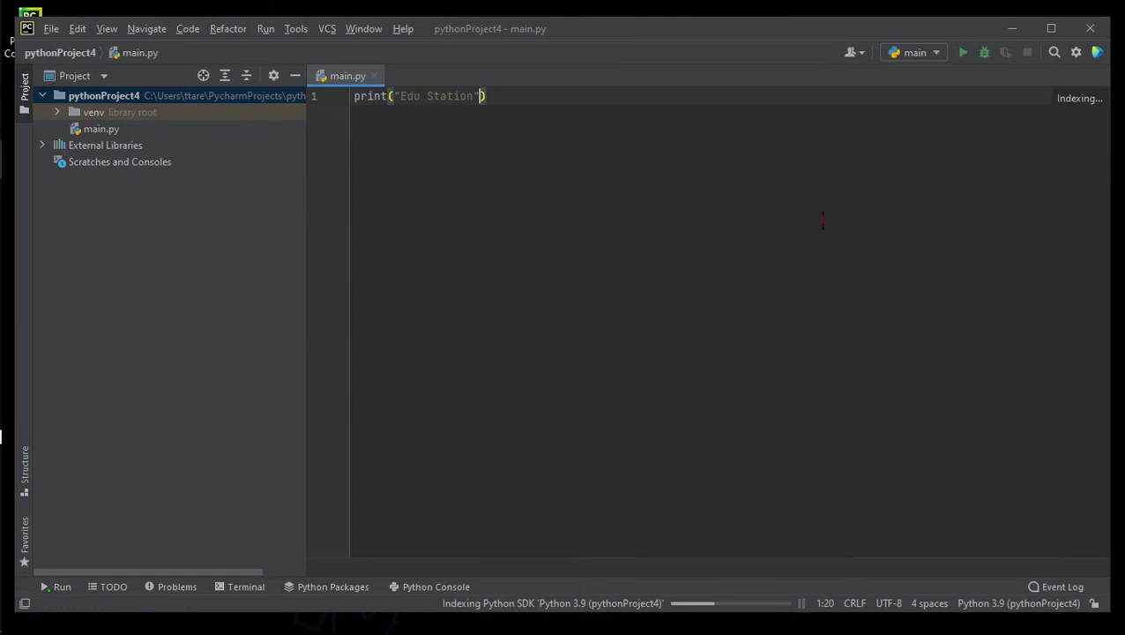
triple_click(156, 434)
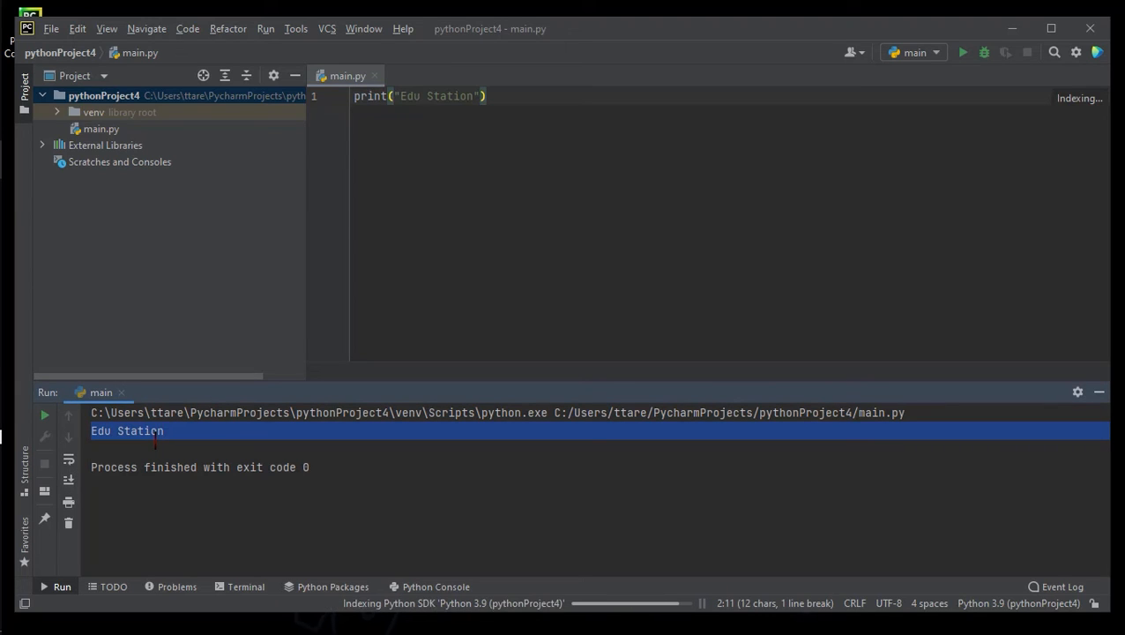
left_click(515, 302)
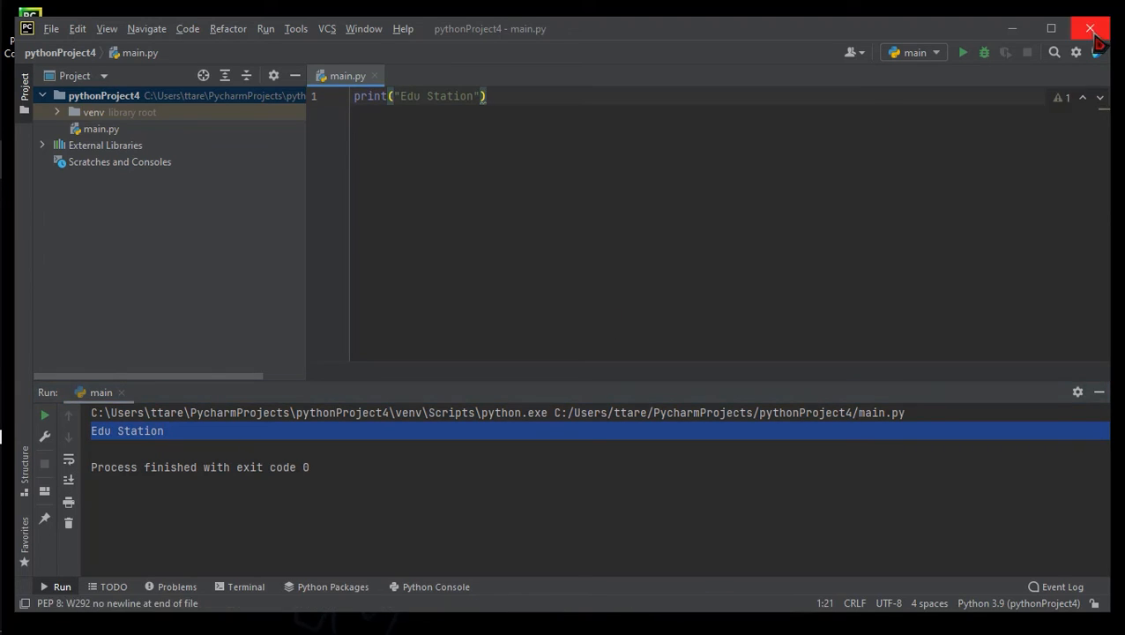
Step: Close the PyCharm window and confirm Exit
left_click(1090, 28)
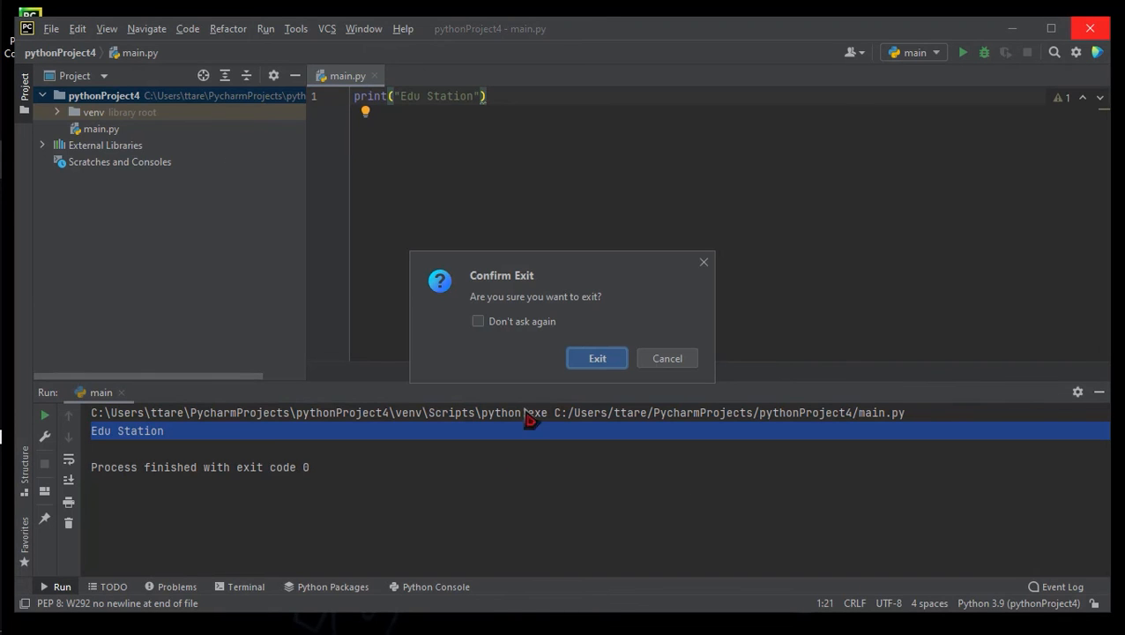
left_click(597, 358)
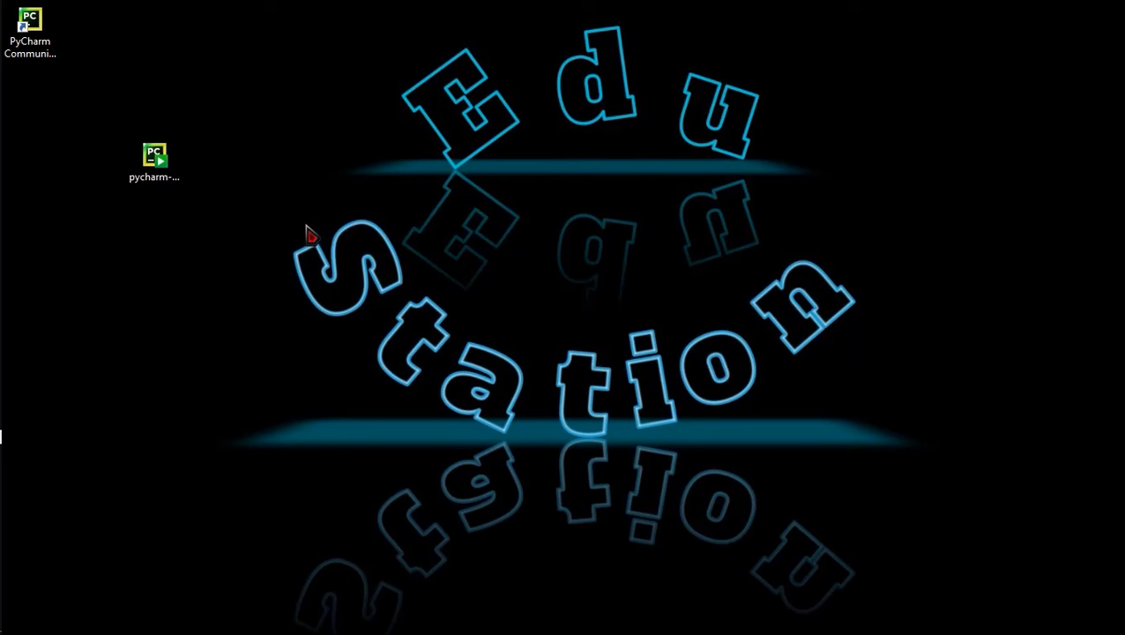
Step: Go from Chrome's PyCharm download page to the Toolbox App page, keeping the .exe format
mouse_move(55, 329)
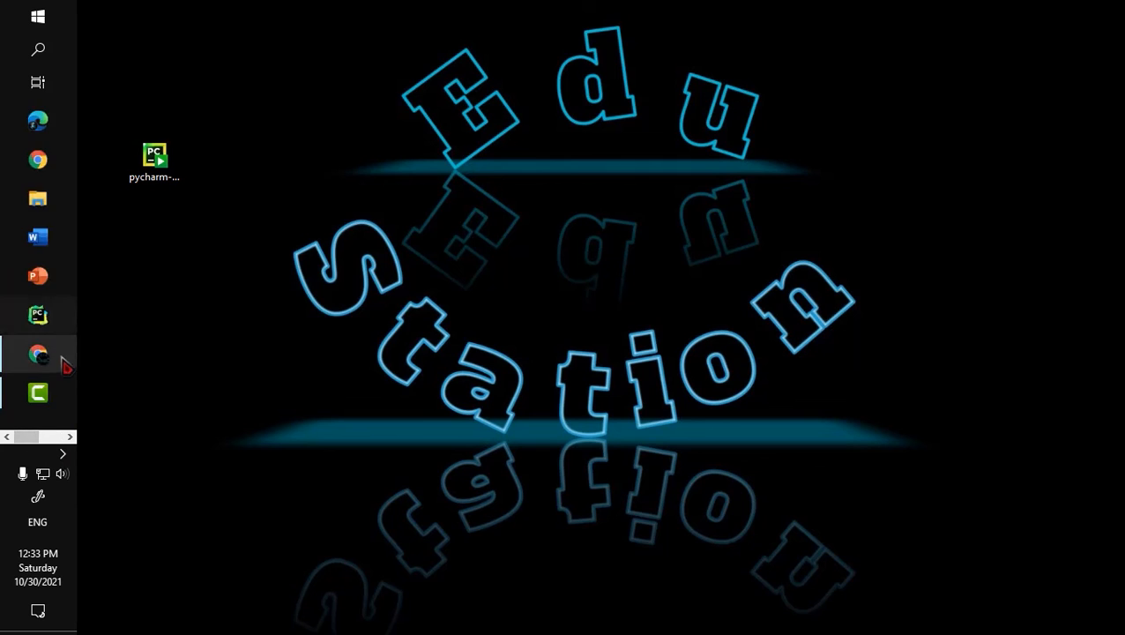
left_click(60, 362)
left_click_drag(1121, 175, 1122, 236)
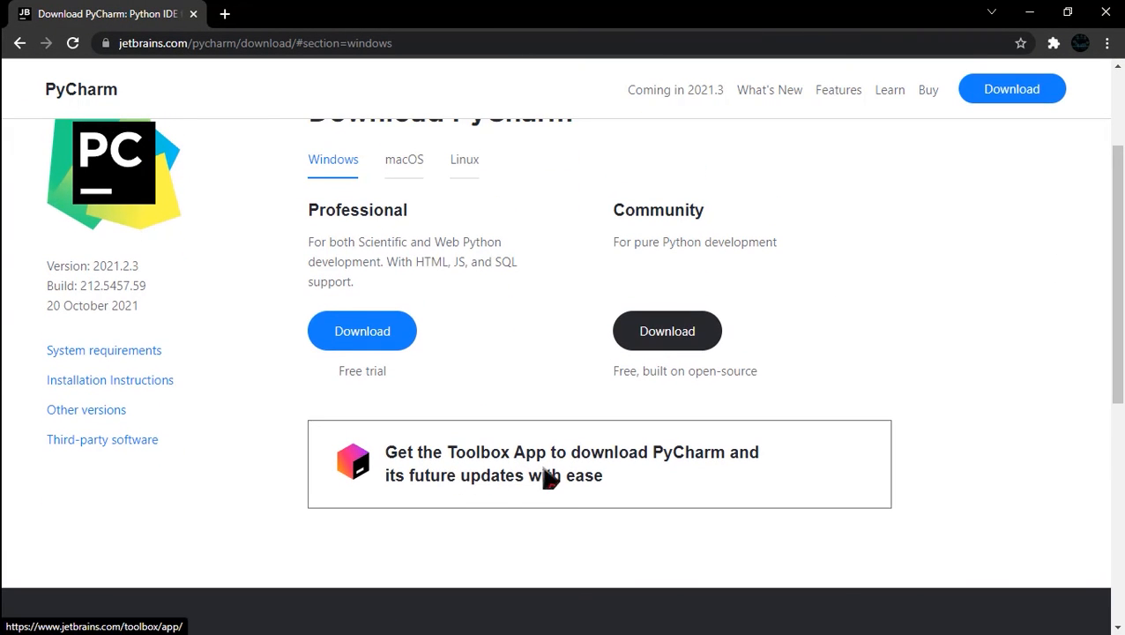
left_click(624, 479)
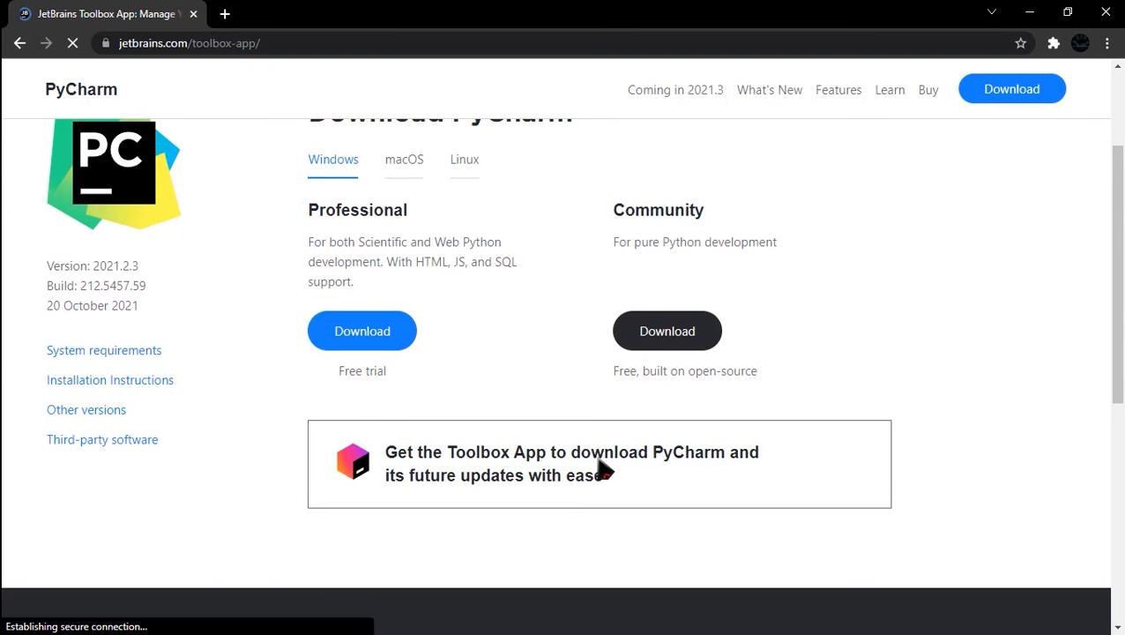
left_click_drag(1115, 140, 1116, 169)
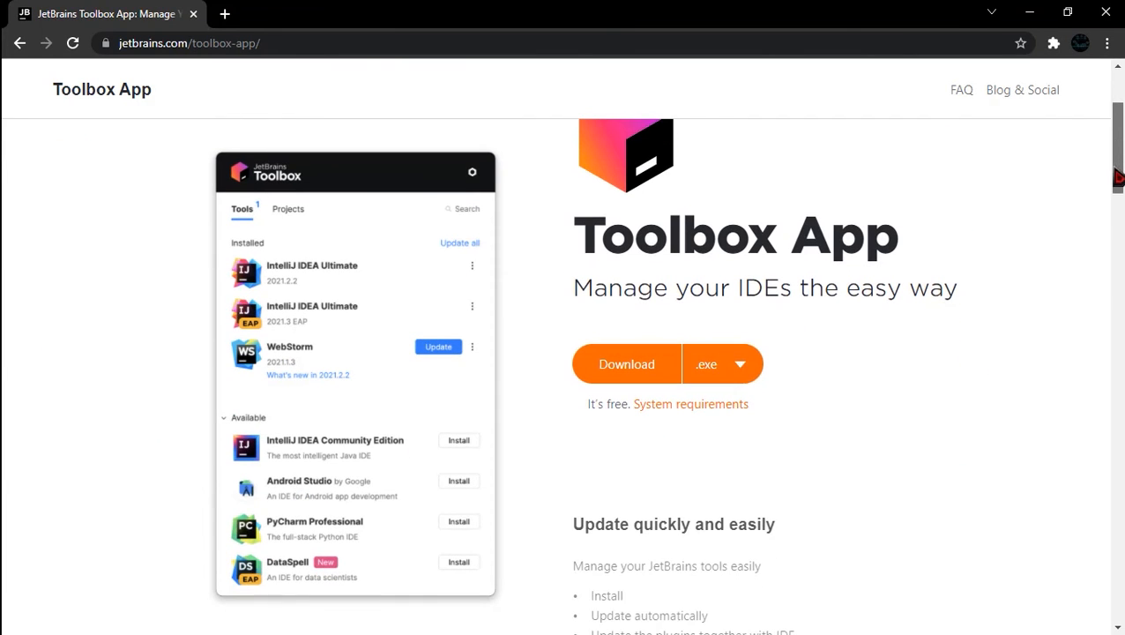
left_click(741, 367)
left_click(739, 372)
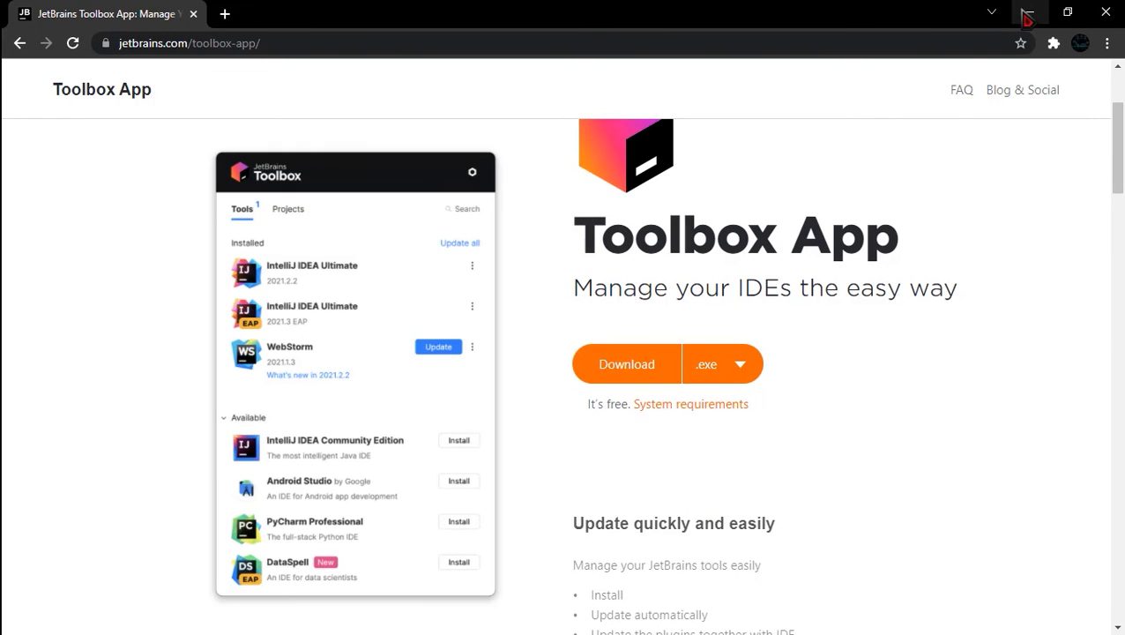
Step: Run jetbrains-toolbox-1.21.9712.exe from Downloads and finish the Toolbox setup
left_click(1034, 12)
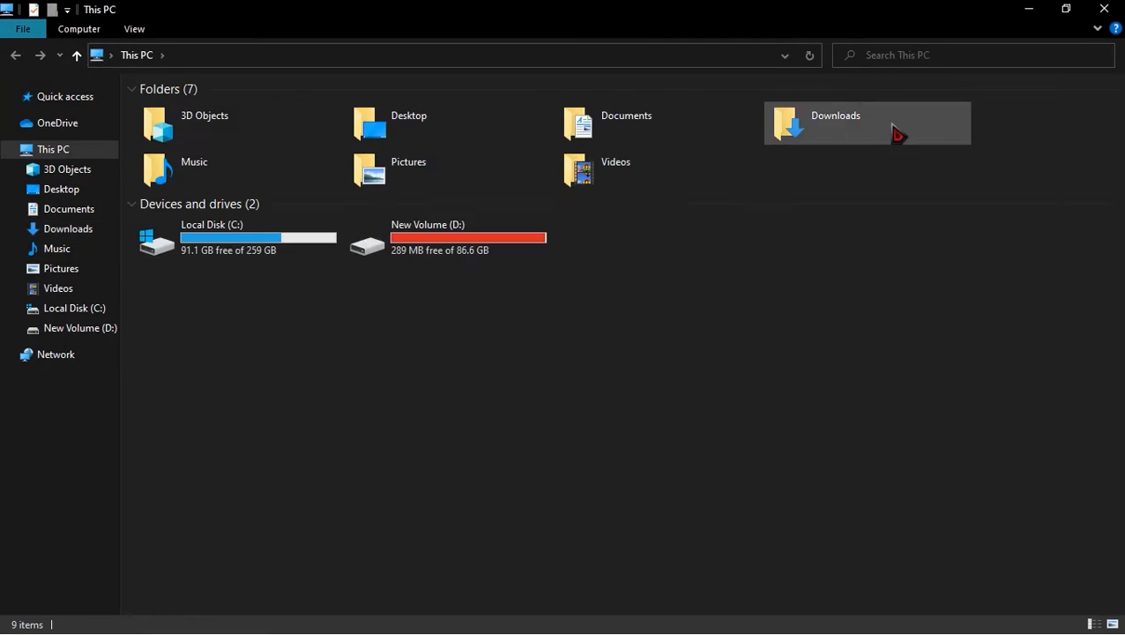
double_click(896, 130)
left_click(214, 190)
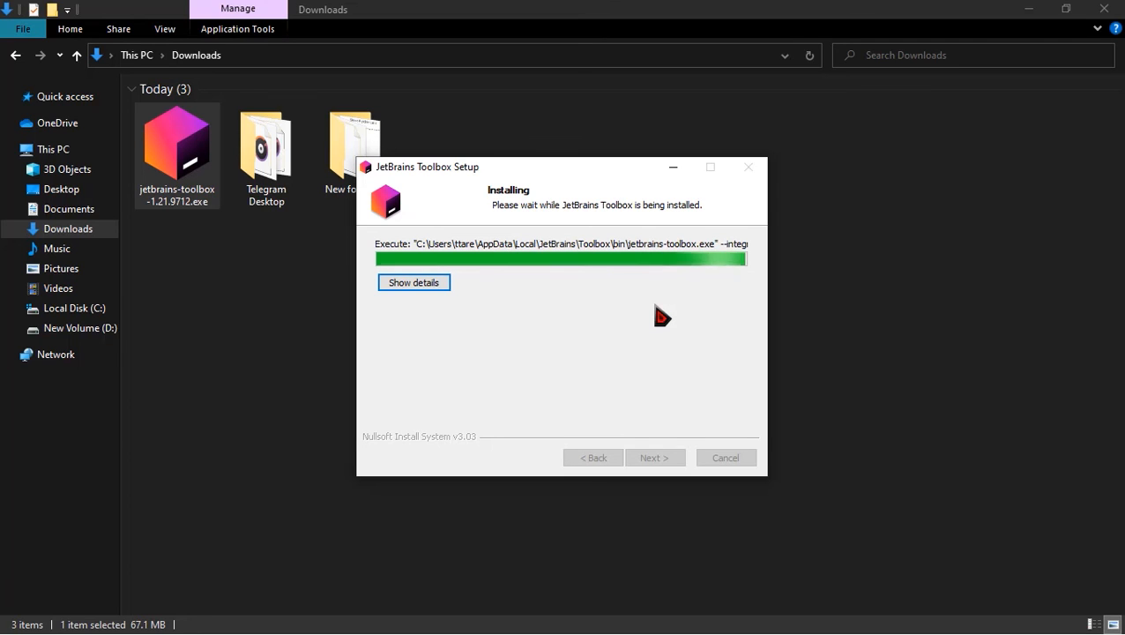
left_click(646, 456)
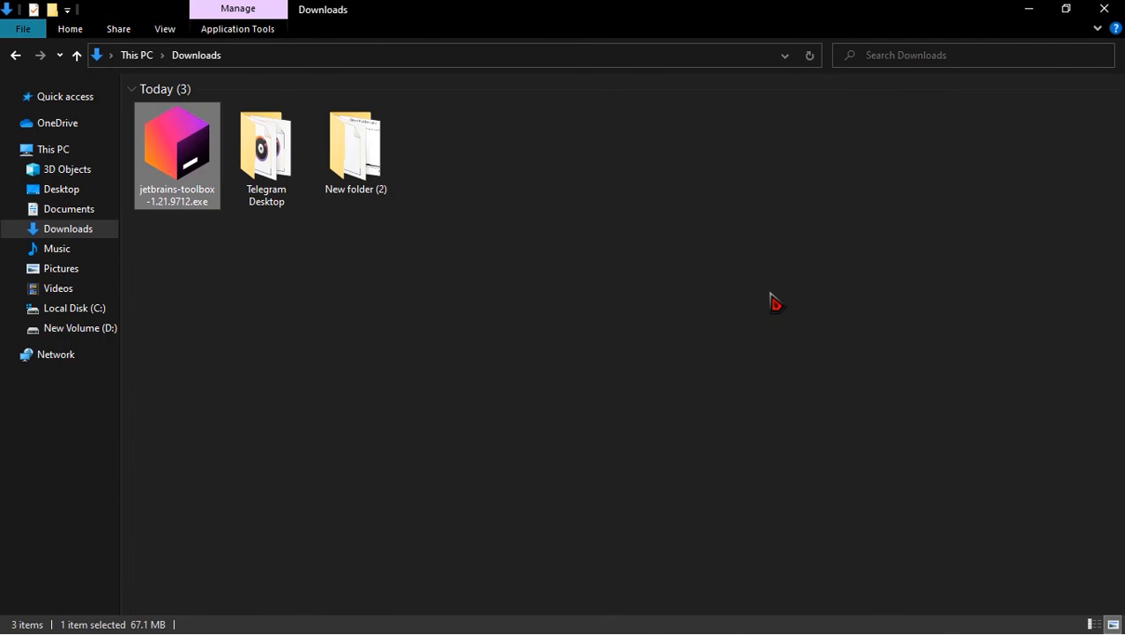
left_click(1110, 367)
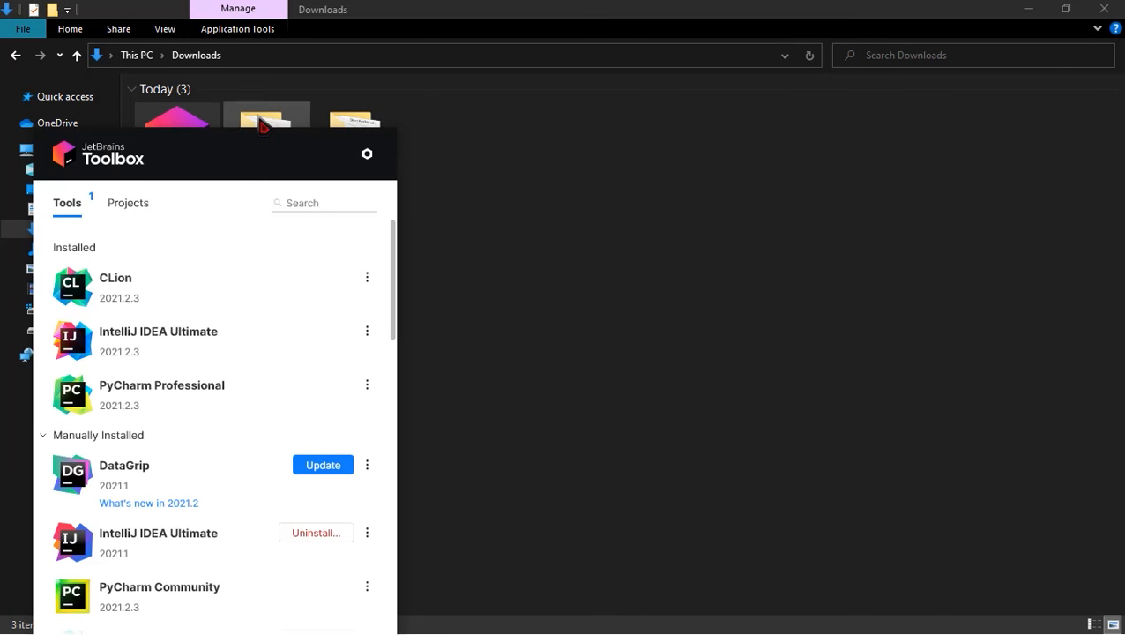
Step: Browse the Toolbox Tools list, checking the extra options for CLion and PyCharm Professional
left_click_drag(393, 291, 448, 434)
scroll(370, 284, "up", 1)
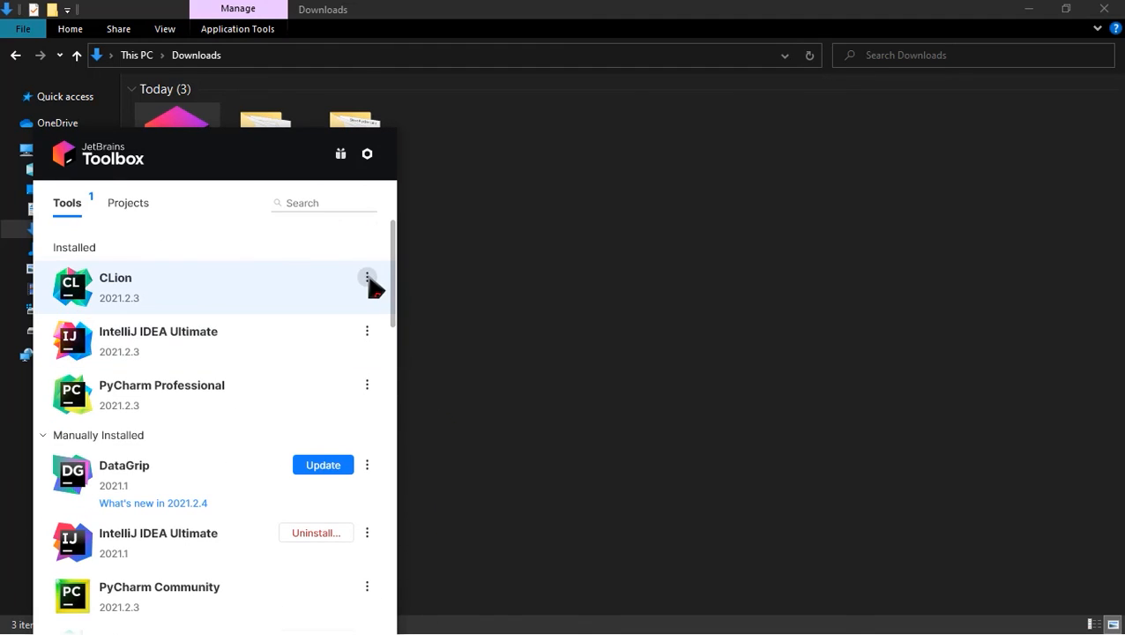
left_click(367, 276)
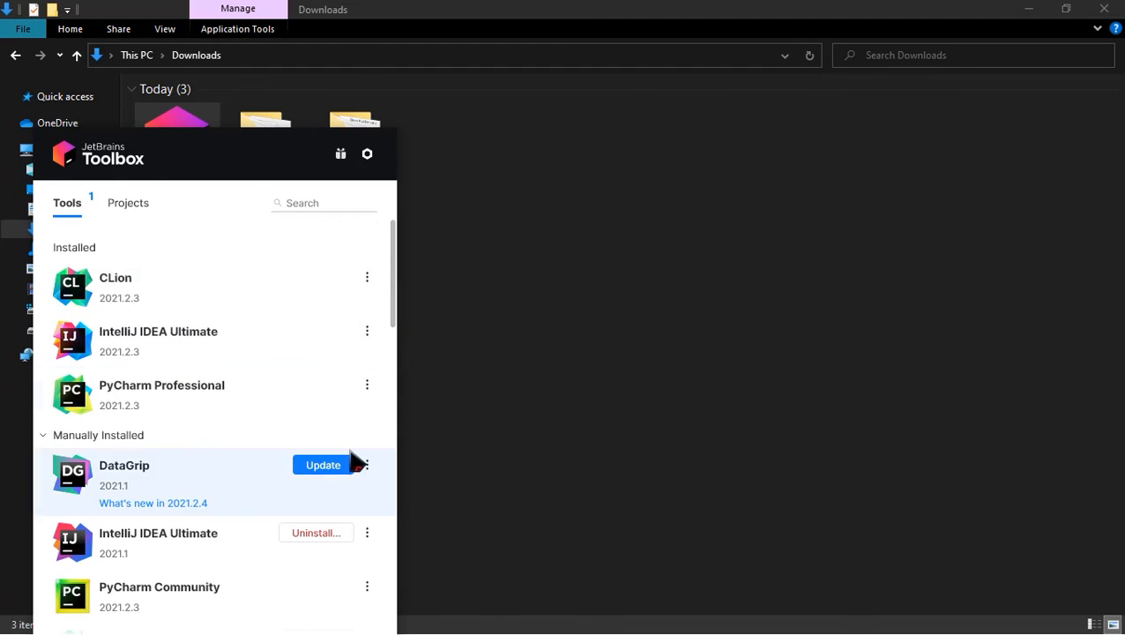
scroll(393, 324, "down", 6)
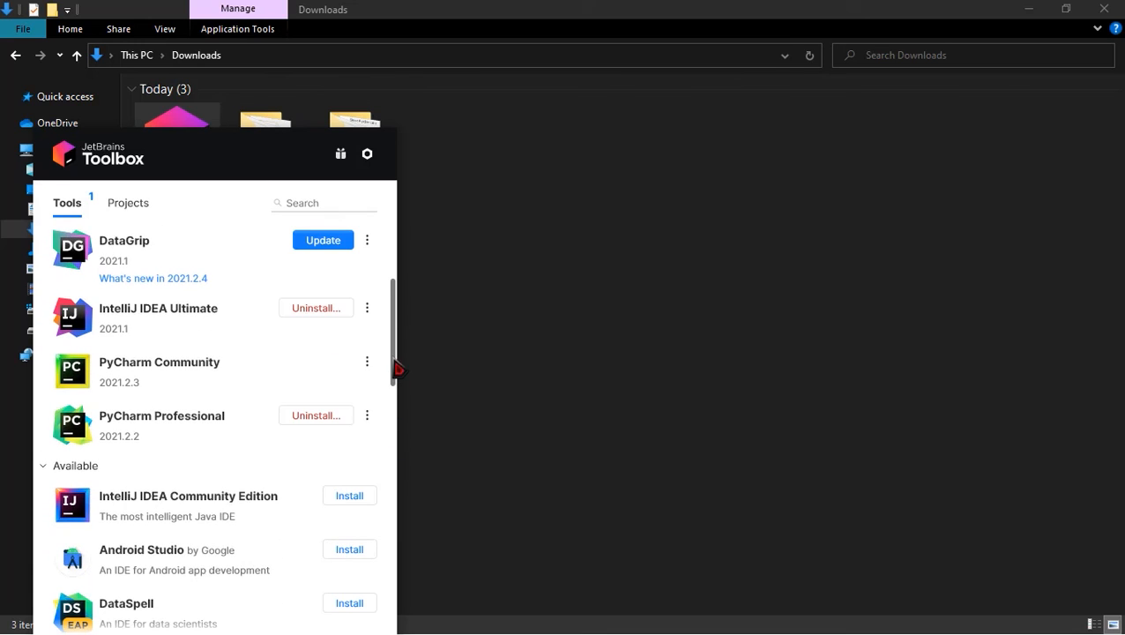
left_click(368, 417)
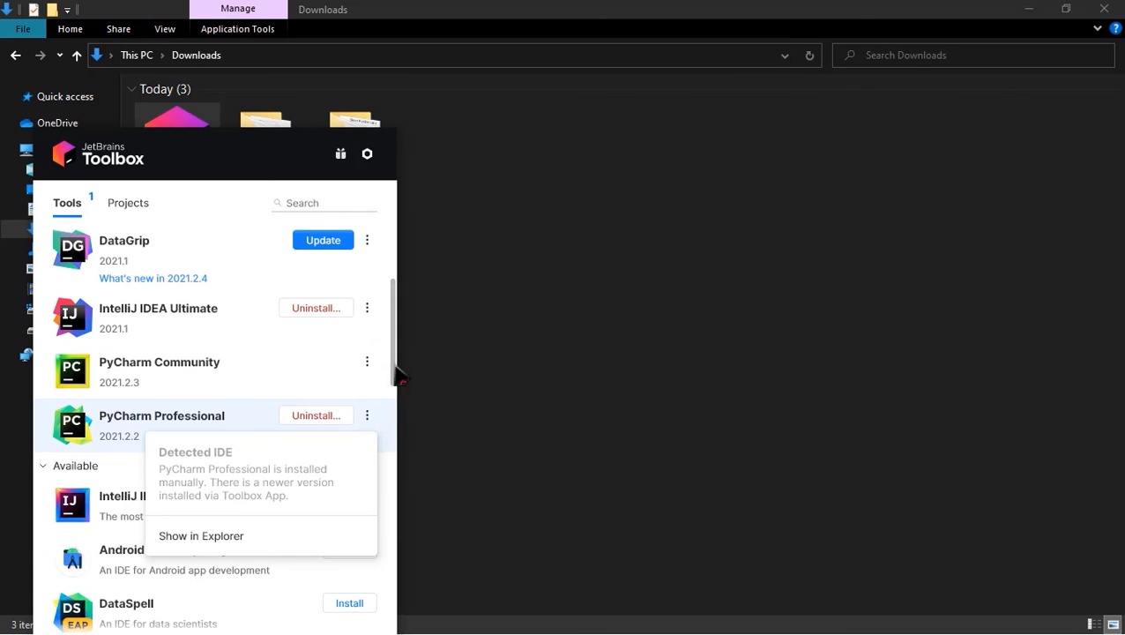
scroll(396, 371, "up", 6)
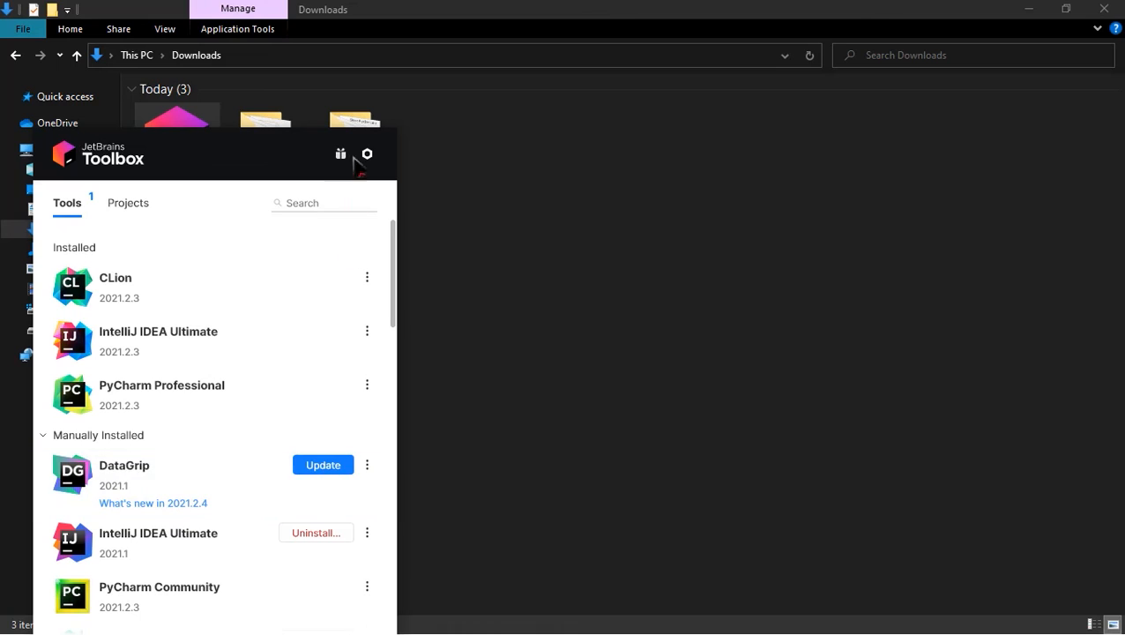
Step: Close JetBrains Toolbox and the Downloads folder window, leaving the desktop with its PyCharm shortcut
left_click(385, 297)
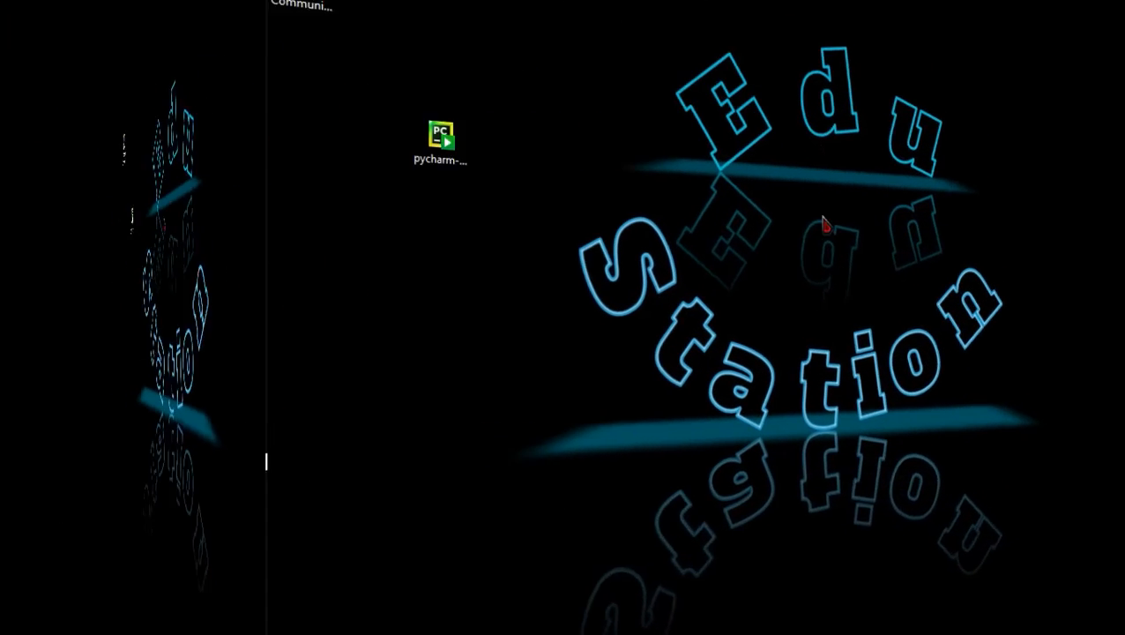
left_click_drag(517, 187, 766, 308)
mouse_move(4, 22)
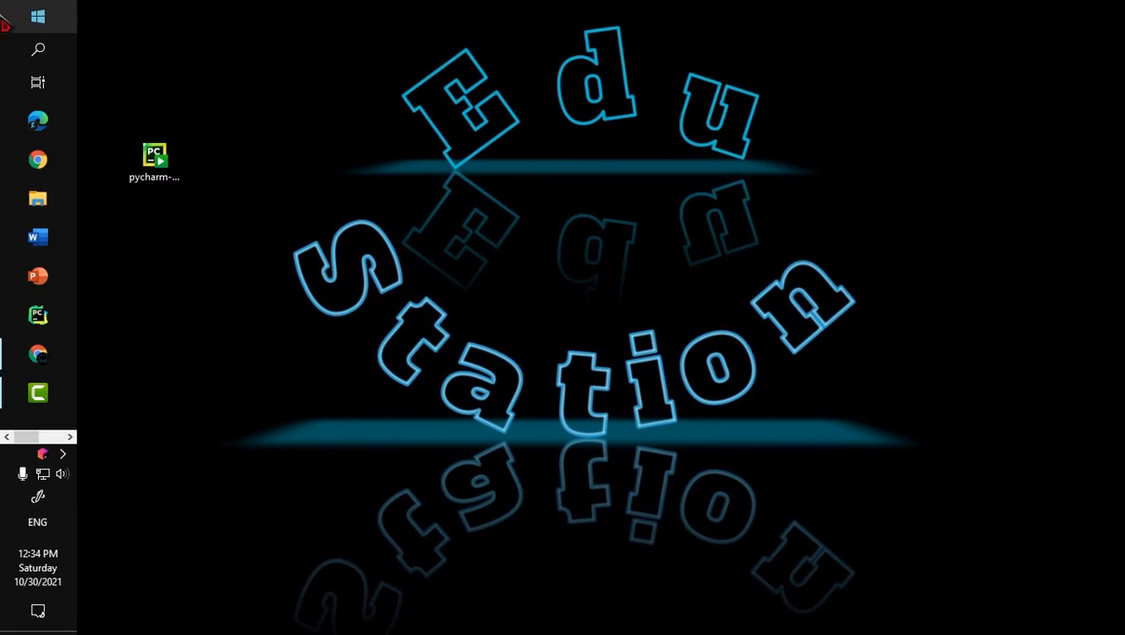